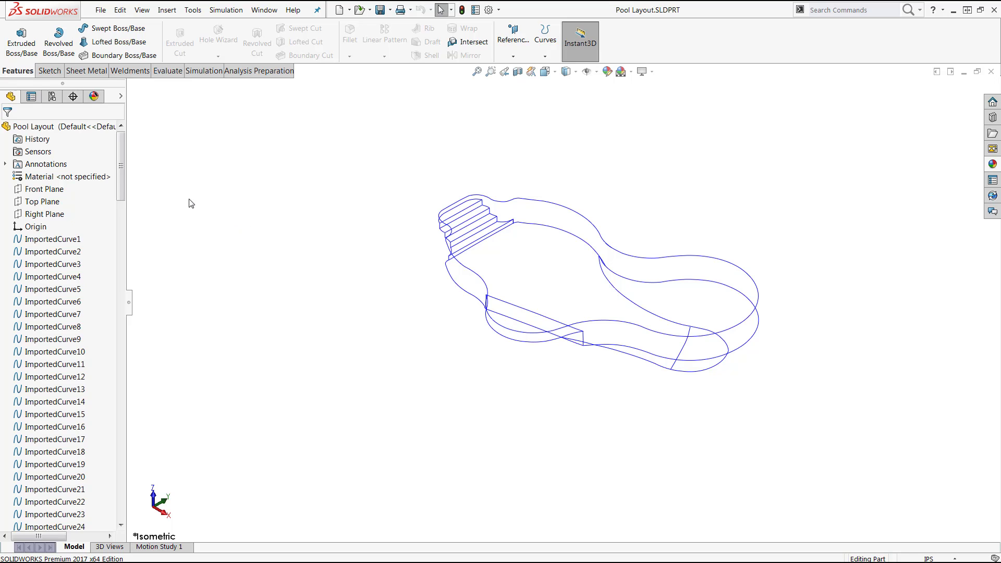
# Select ImportedCurve1 through ImportedCurve6 one by one, then clear the selection.
pyautogui.moveTo(121, 187)
pyautogui.mouseDown()
pyautogui.moveTo(121, 283)
pyautogui.moveTo(120, 186)
pyautogui.mouseUp()
pyautogui.click(76, 240)
pyautogui.keyDown('ctrl'); pyautogui.click(73, 252); pyautogui.keyUp('ctrl')
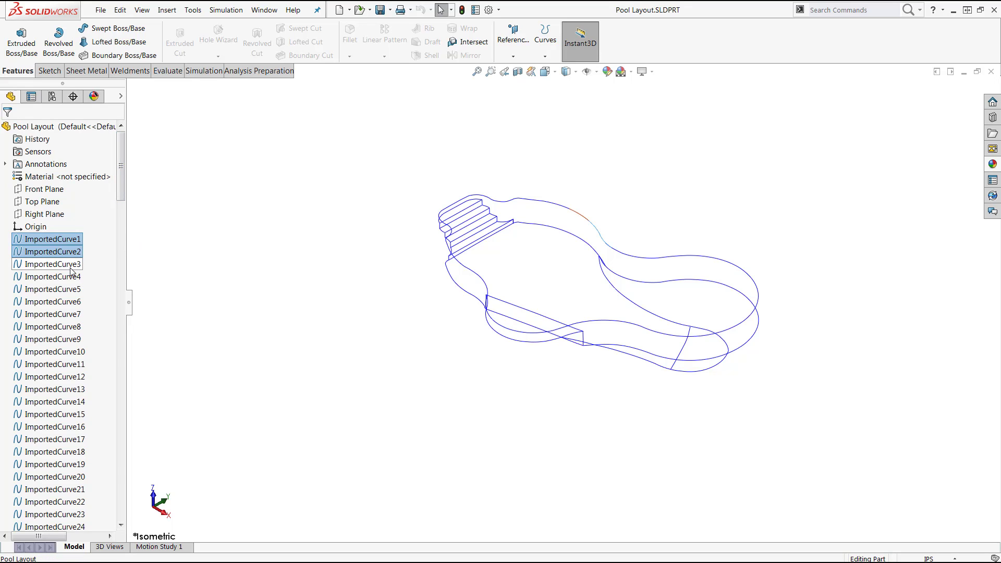
pyautogui.keyDown('ctrl'); pyautogui.click(70, 264); pyautogui.keyUp('ctrl')
pyautogui.keyDown('ctrl'); pyautogui.click(69, 277); pyautogui.keyUp('ctrl')
pyautogui.keyDown('ctrl'); pyautogui.click(69, 289); pyautogui.keyUp('ctrl')
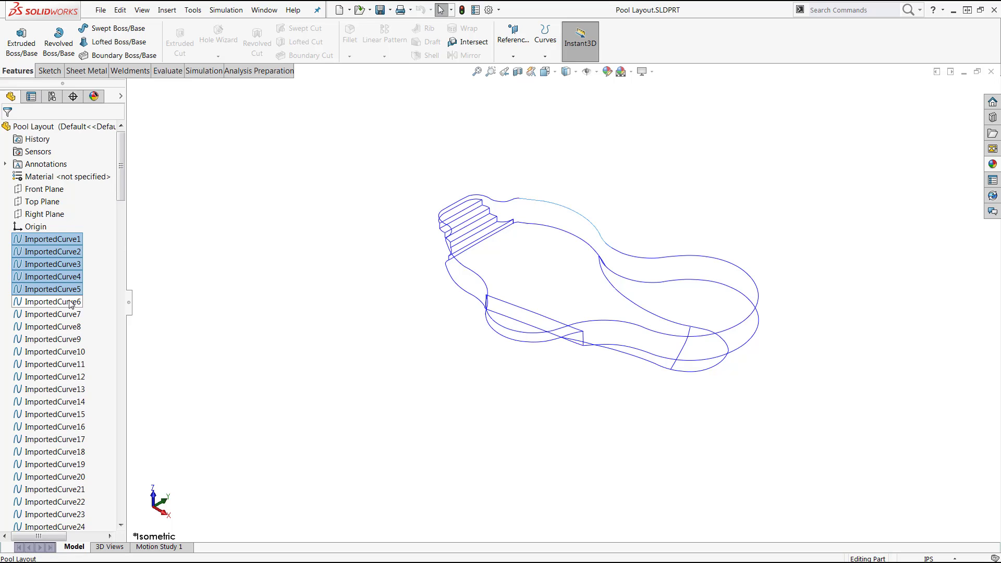
pyautogui.keyDown('ctrl'); pyautogui.click(72, 303); pyautogui.keyUp('ctrl')
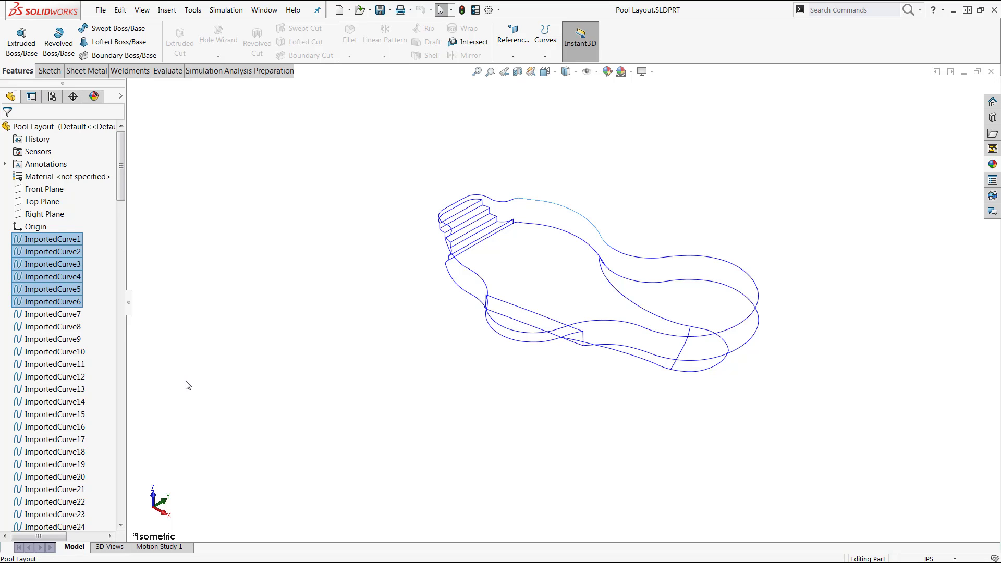
pyautogui.click(203, 379)
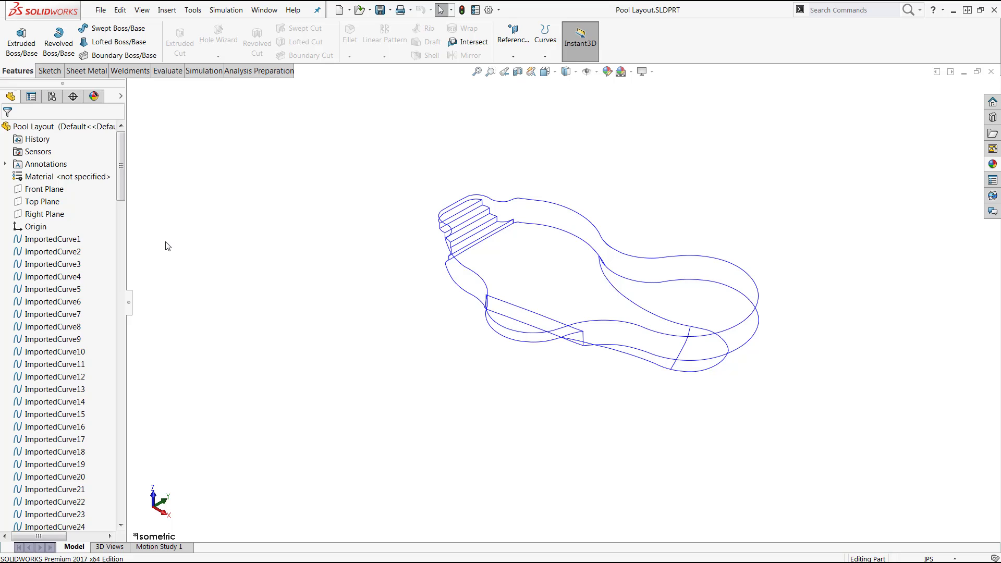
# Select the range ImportedCurve1 through ImportedCurve50 in the feature tree.
pyautogui.click(76, 240)
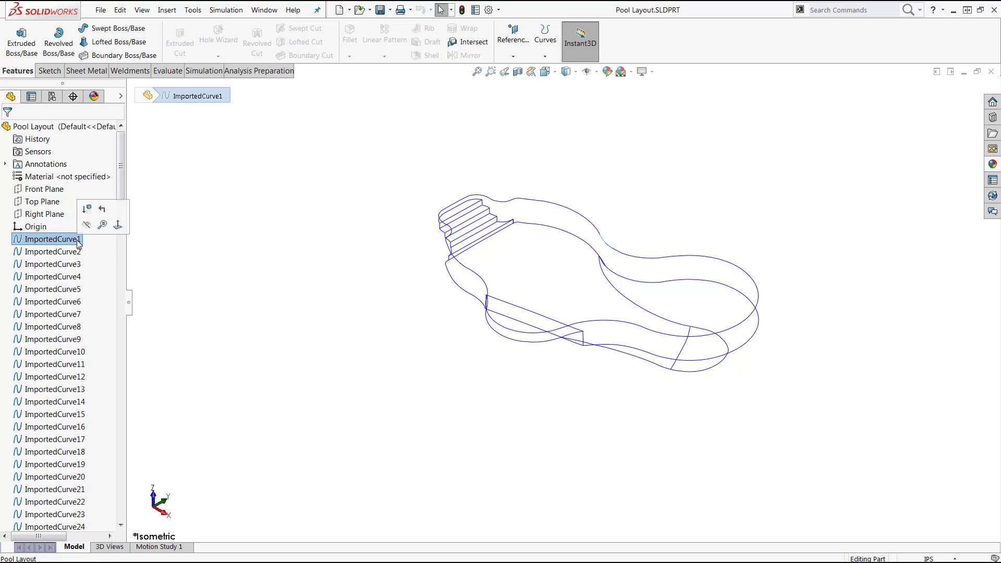
pyautogui.moveTo(120, 196); pyautogui.dragTo(121, 280)
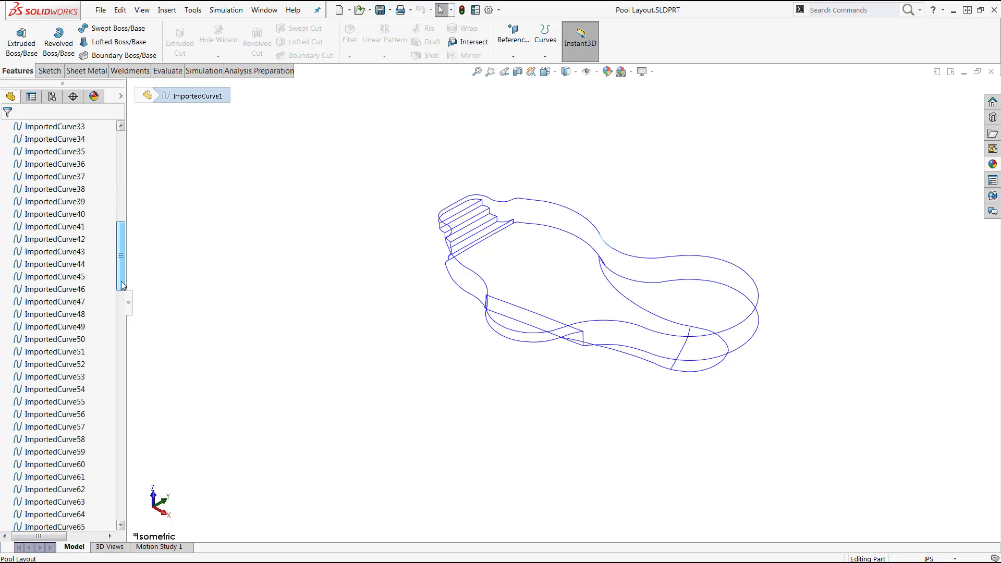
pyautogui.keyDown('shift'); pyautogui.click(74, 340); pyautogui.keyUp('shift')
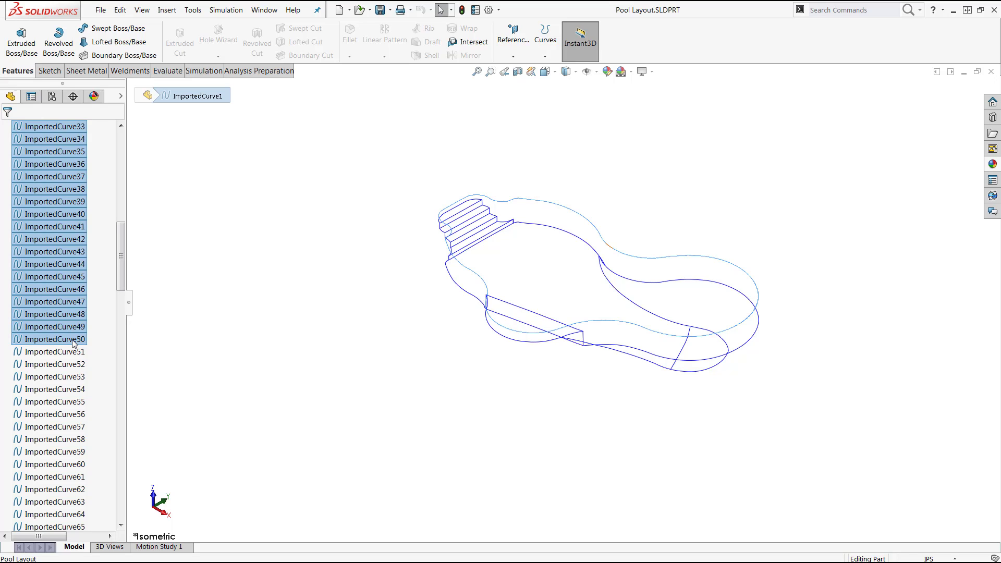
# Add the selected curves to a new folder named 'Top Profile'.
pyautogui.rightClick(73, 340)
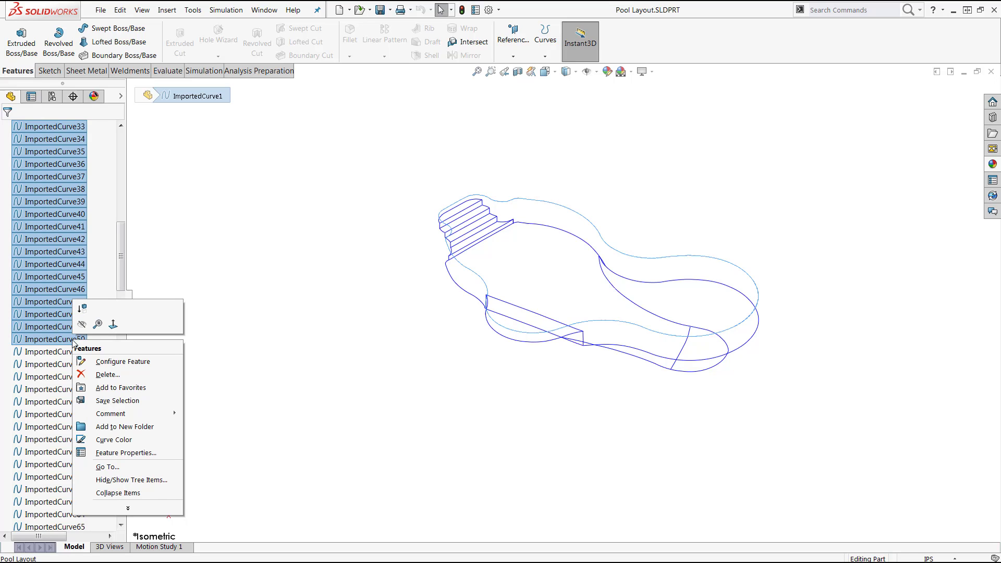
pyautogui.click(127, 426)
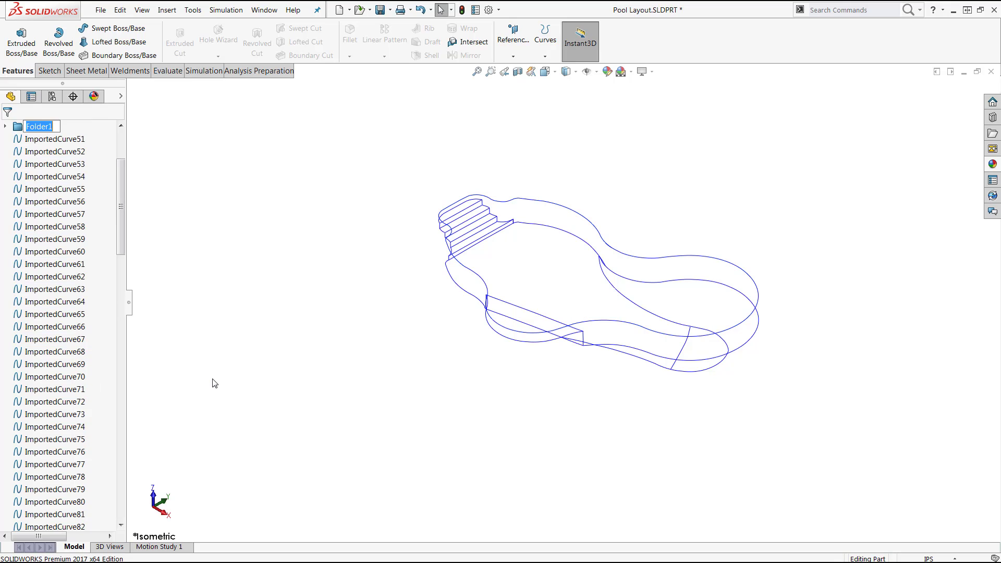
pyautogui.write('Top Profile')
pyautogui.press('Return')
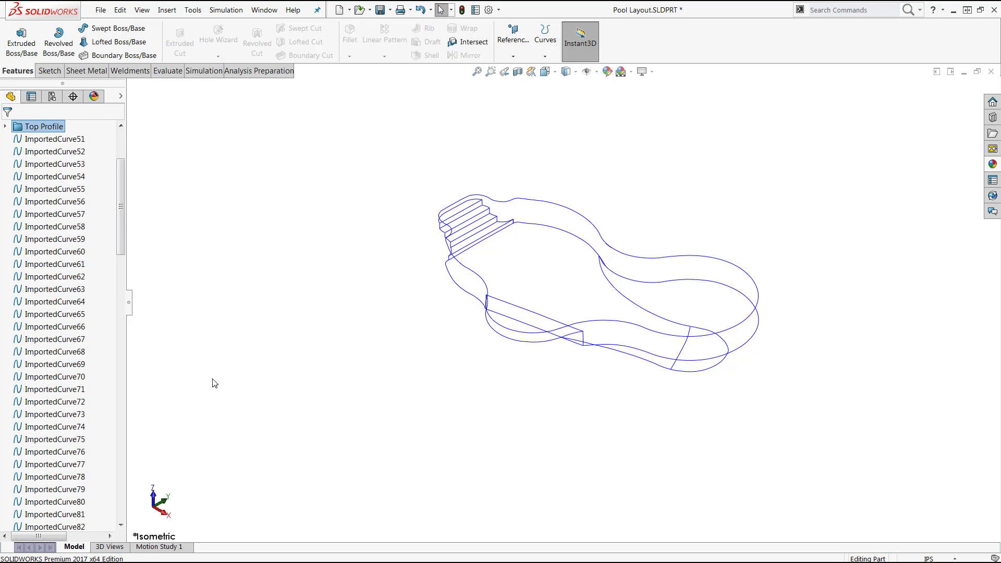
pyautogui.scroll(3, 122, 230)
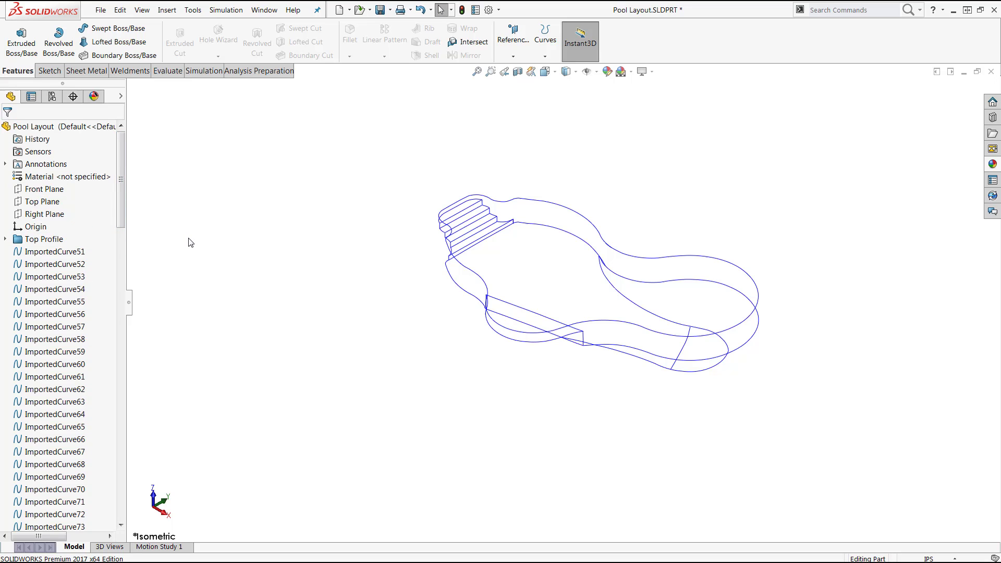
# Switch to the Sketch Entities part, edit Sketch1 and draw a test line from the left edge's midpoint.
pyautogui.hotkey('ctrl', 'Tab')
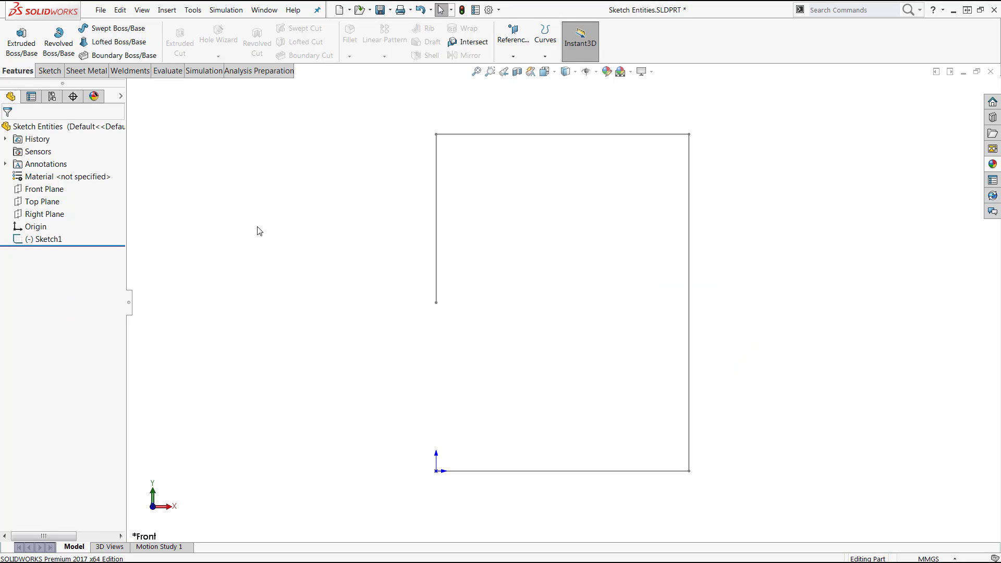
pyautogui.doubleClick(437, 217)
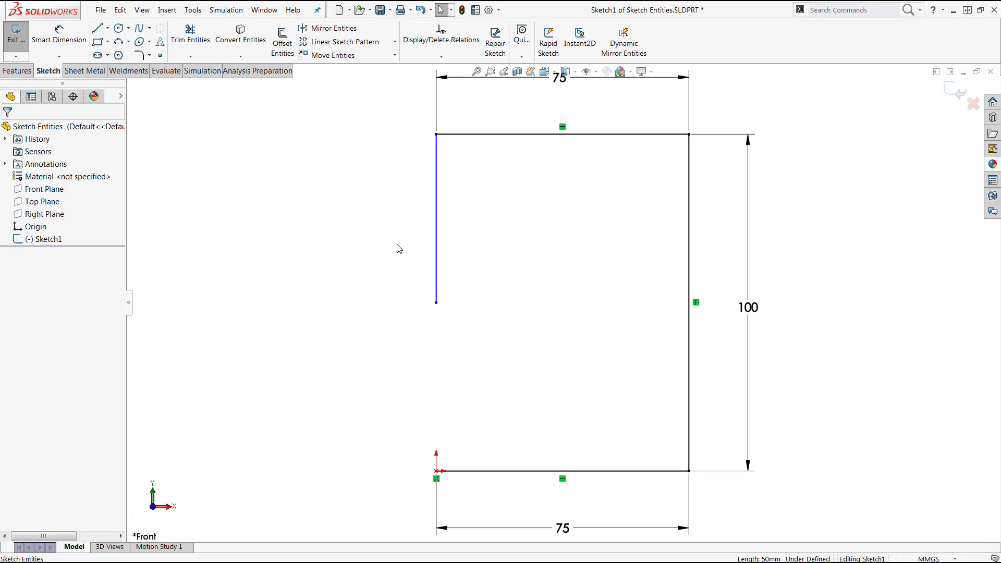
pyautogui.click(99, 28)
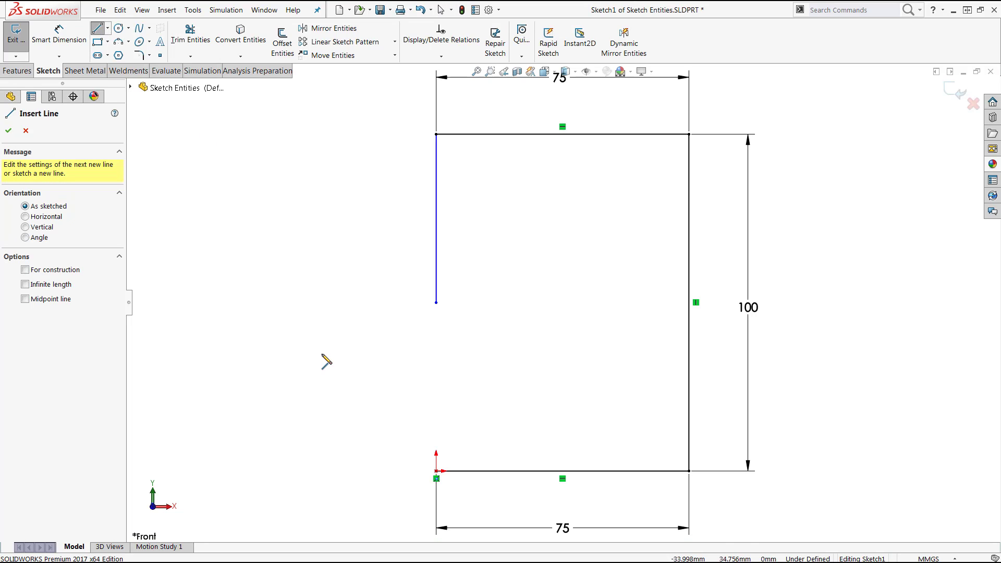
pyautogui.click(436, 302)
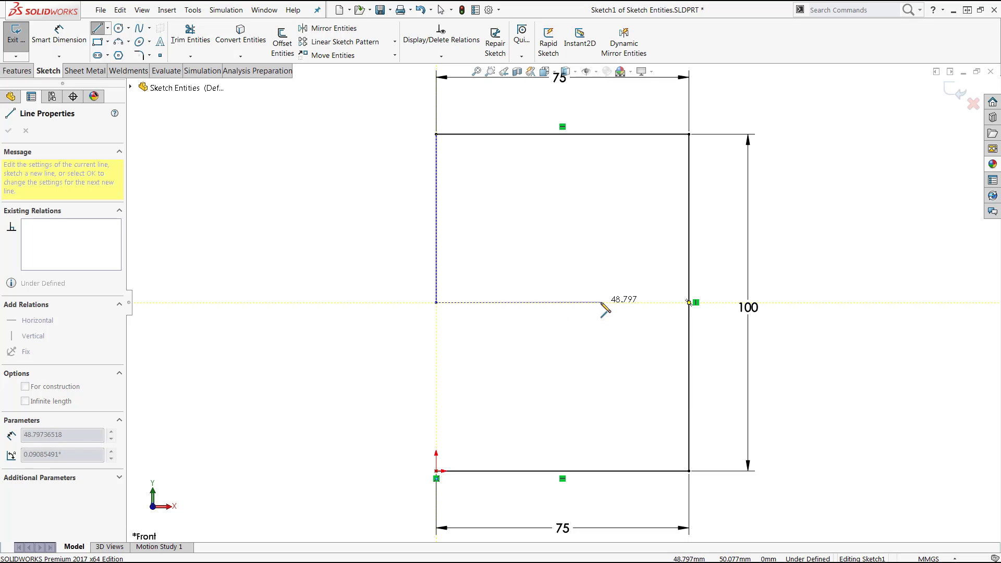
pyautogui.click(601, 302)
pyautogui.press('Escape')
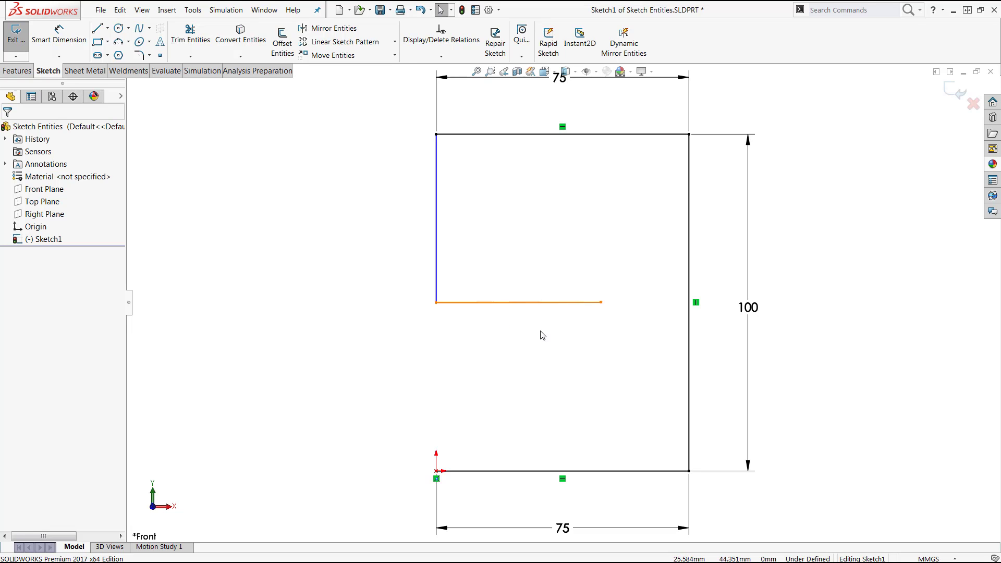
# Delete the test line and extend the left edge down to the origin to close the rectangle.
pyautogui.click(572, 304)
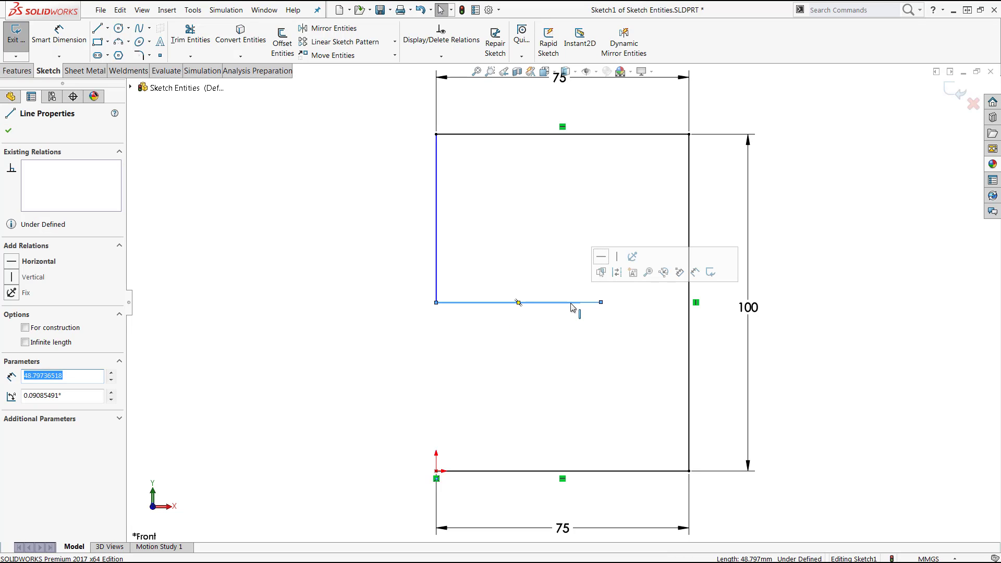
pyautogui.press('Delete')
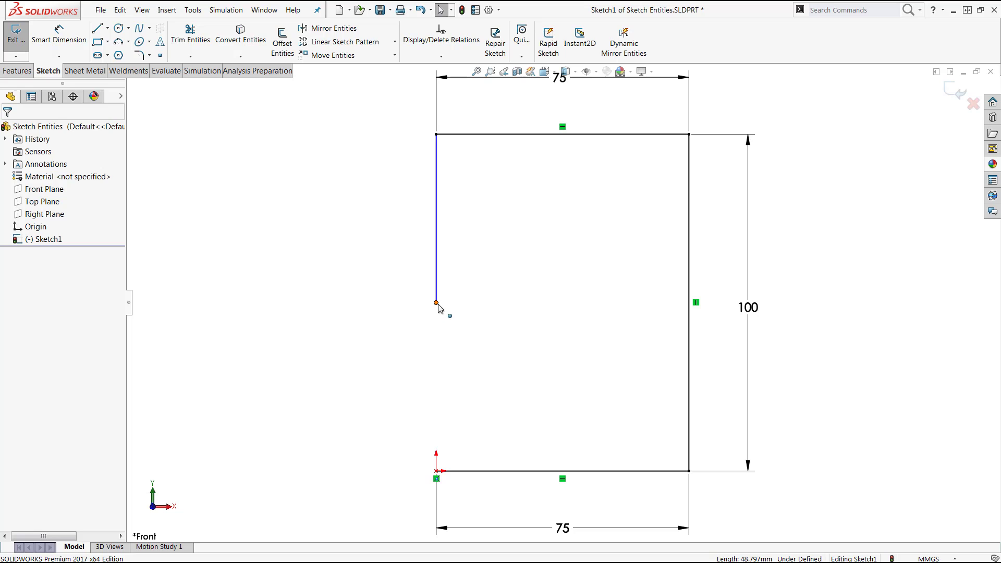
pyautogui.moveTo(436, 303); pyautogui.dragTo(437, 471)
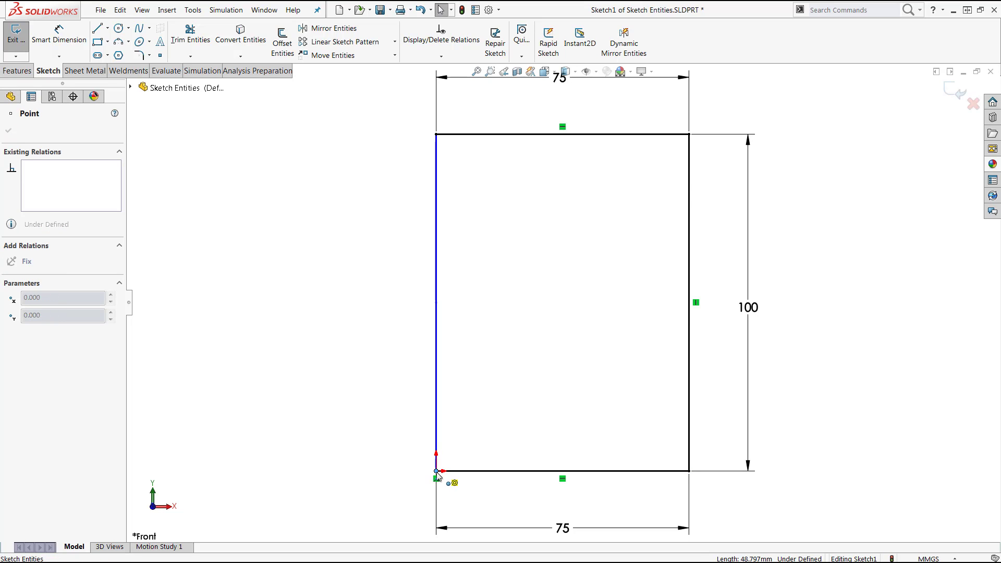
pyautogui.click(342, 385)
# Sketch a circle of radius about 18 to the right of the rectangle.
pyautogui.press('f')
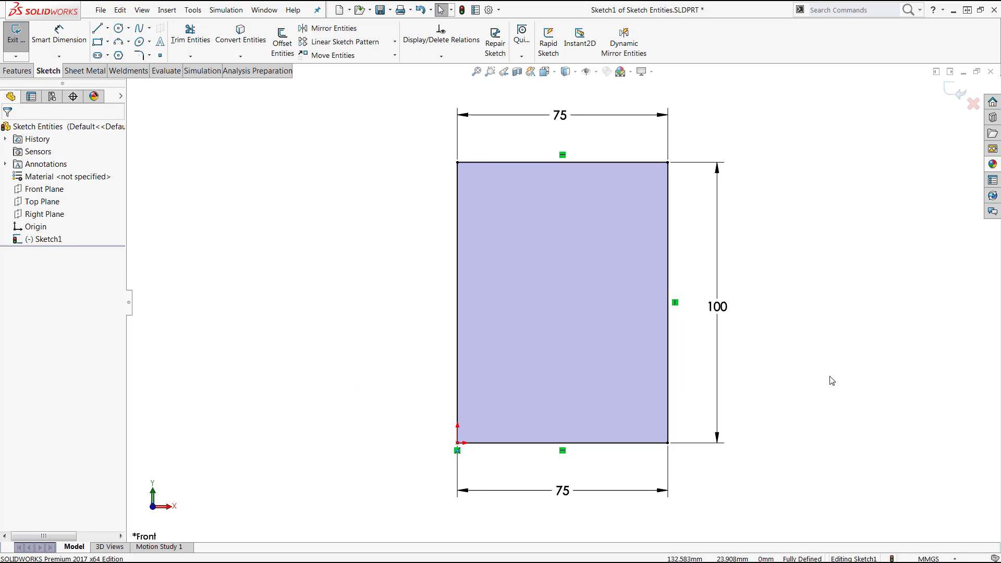
pyautogui.keyDown('ctrl'); pyautogui.moveTo(831, 380); pyautogui.dragTo(628, 358, button='middle'); pyautogui.keyUp('ctrl')
pyautogui.click(119, 28)
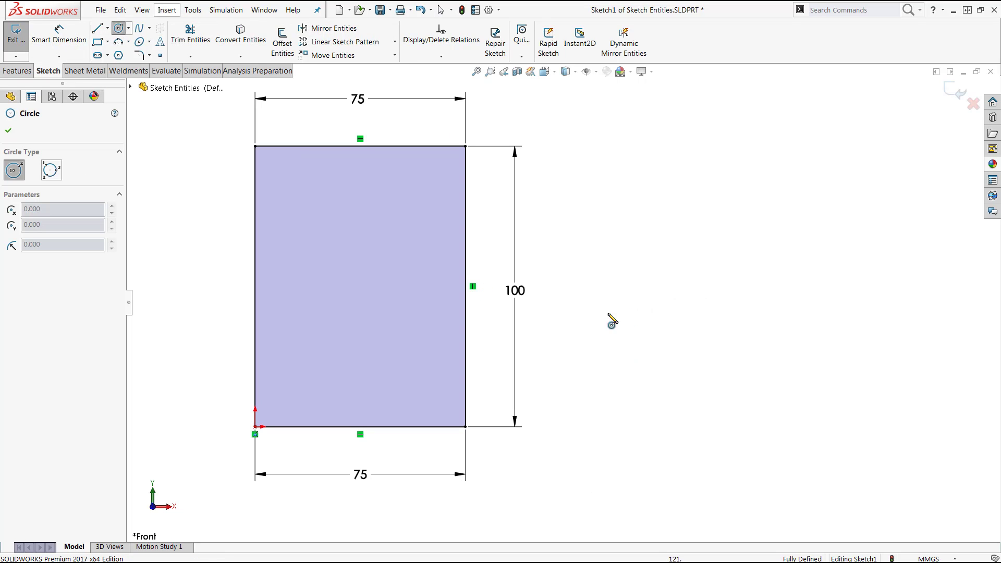
pyautogui.click(728, 287)
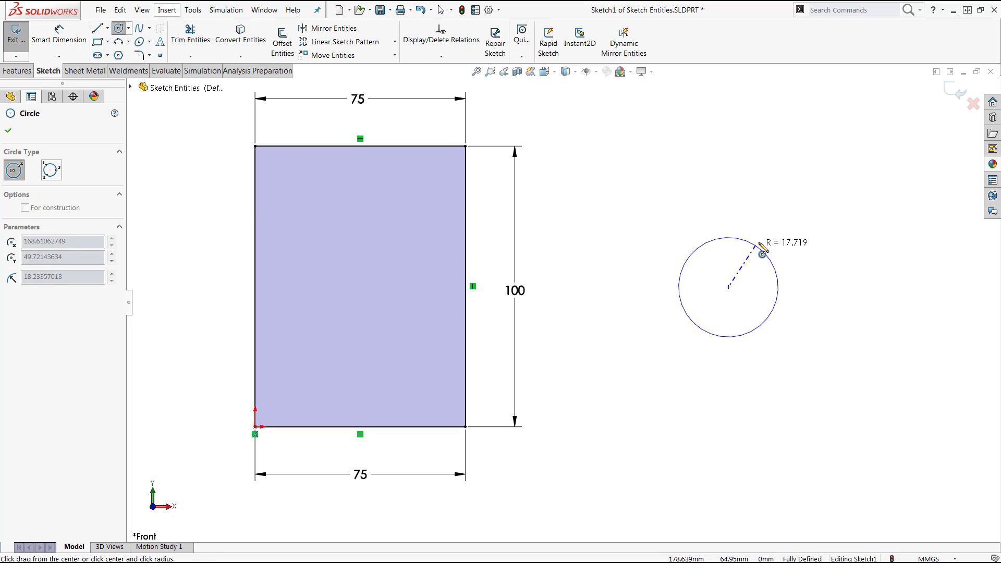
pyautogui.click(767, 249)
# Dimension the circle's centre 100 mm from the rectangle's right edge.
pyautogui.moveTo(613, 365); pyautogui.dragTo(616, 298, button='right')
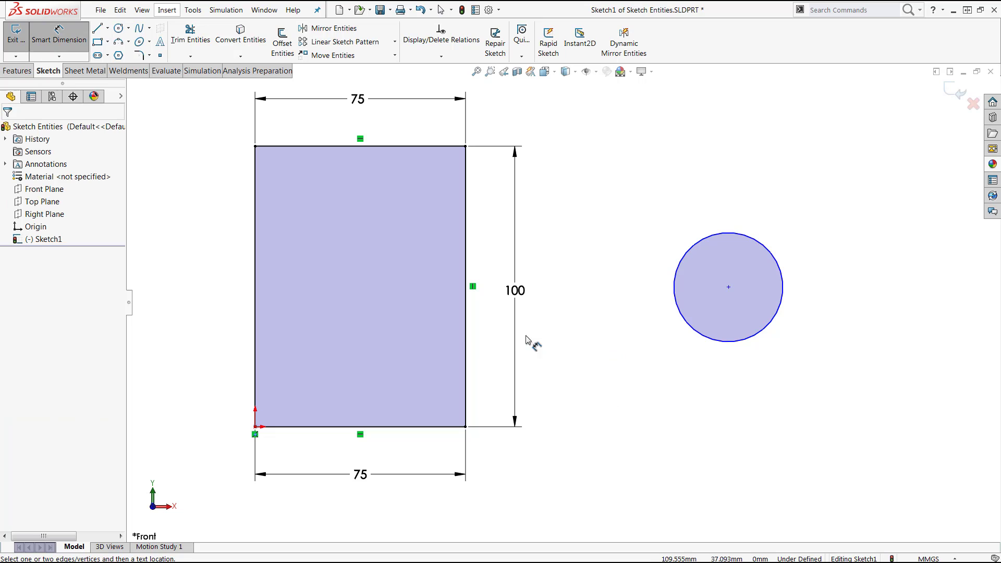
pyautogui.click(467, 345)
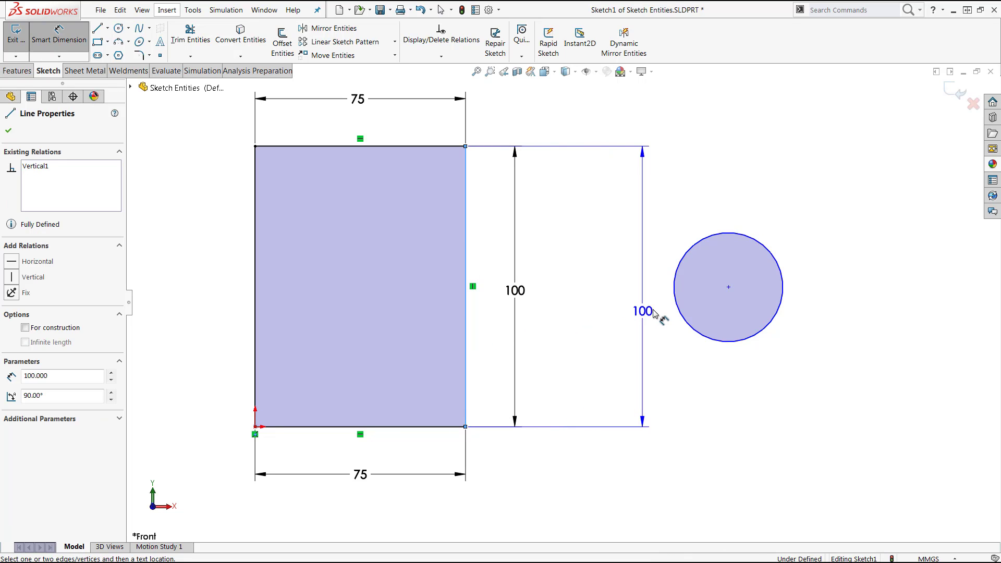
pyautogui.click(680, 310)
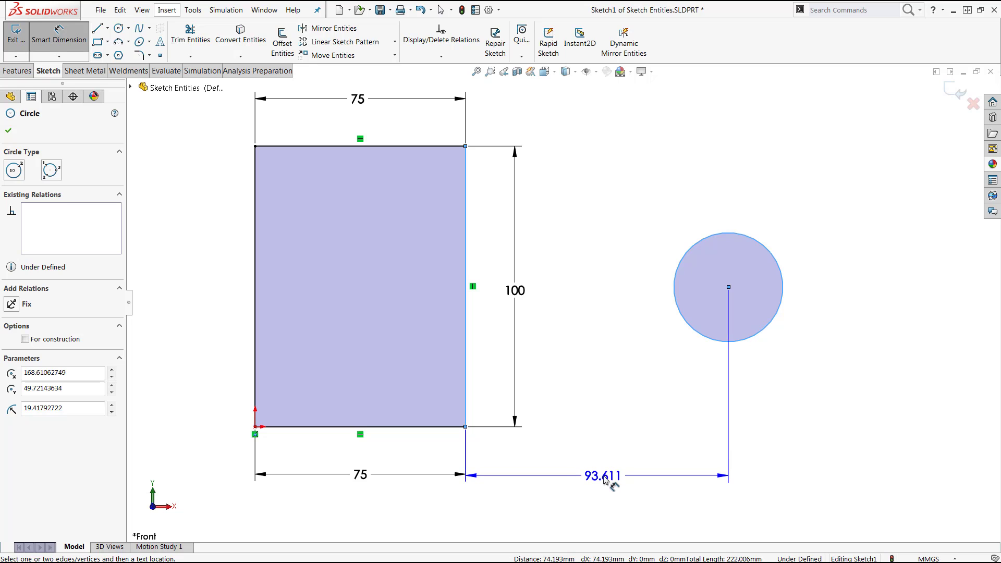
pyautogui.click(604, 478)
pyautogui.write('10')
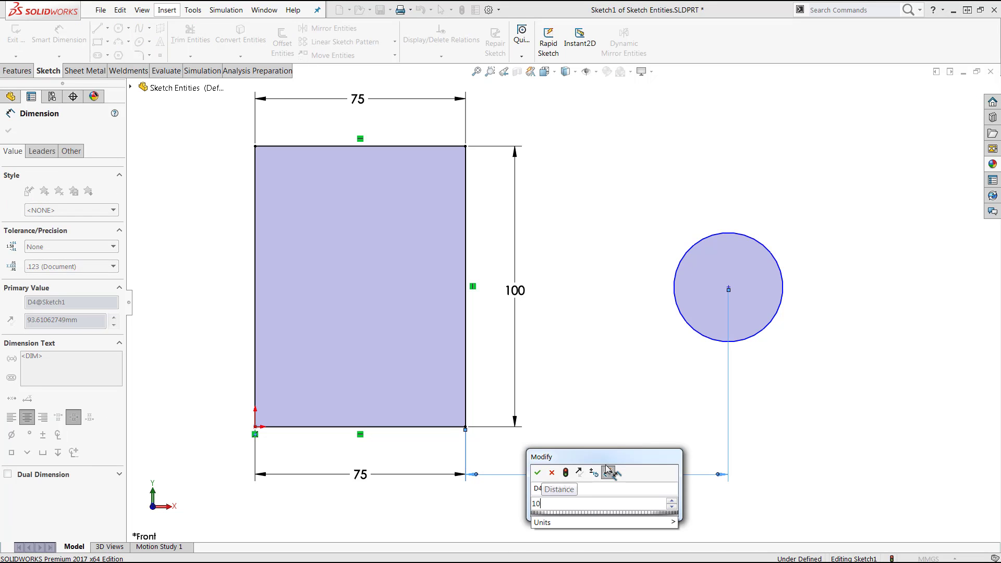
pyautogui.write('0')
pyautogui.press('Return')
pyautogui.press('Escape')
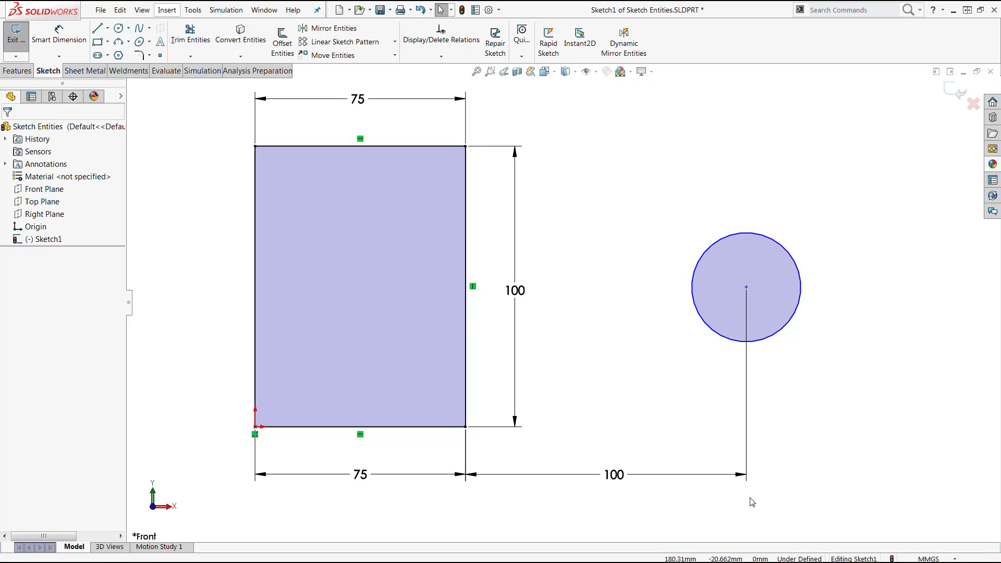
# Swap the 100 mm dimension for a 125 mm one from the right edge to the circle's far side.
pyautogui.click(592, 451)
pyautogui.press('Delete')
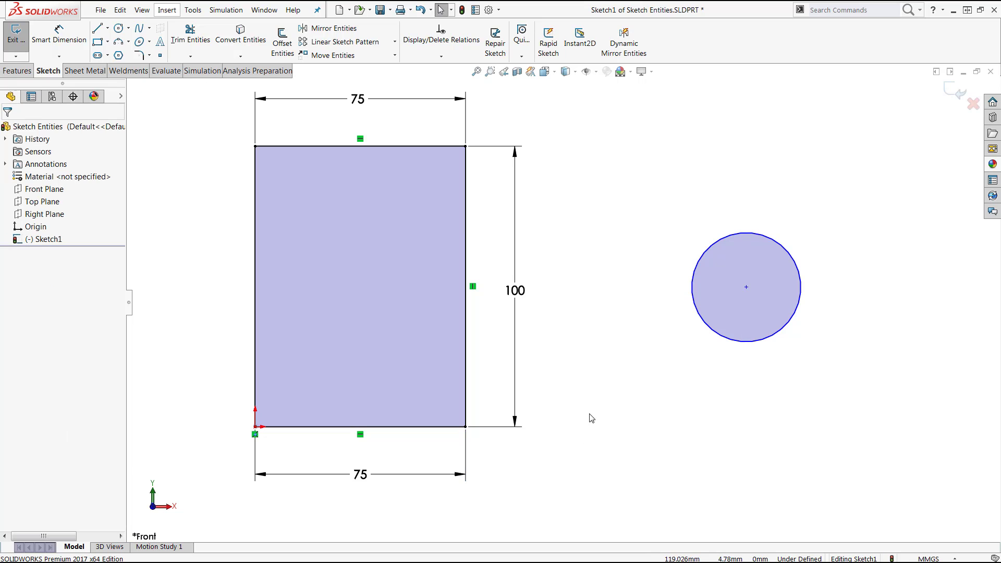
pyautogui.moveTo(616, 396); pyautogui.dragTo(612, 348, button='right')
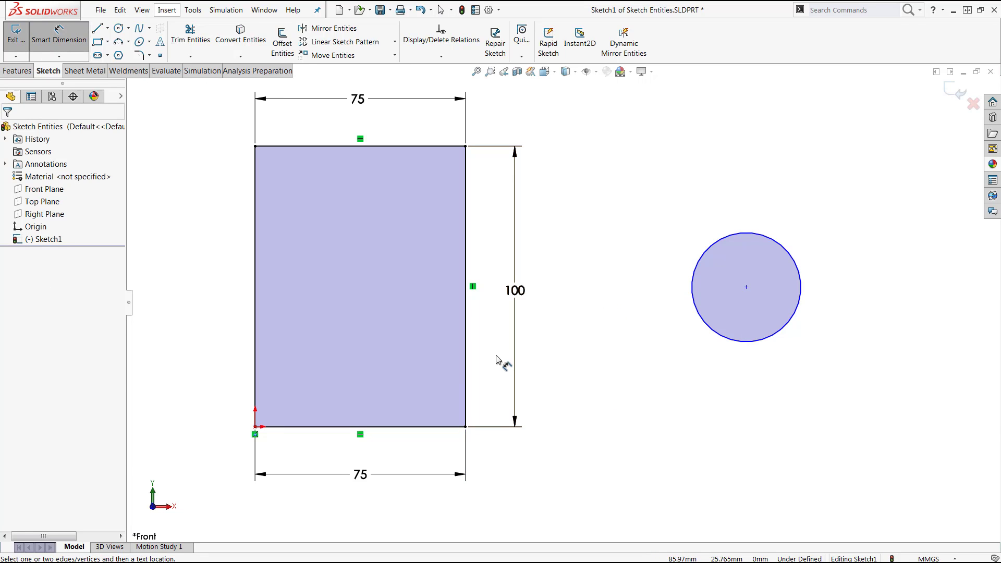
pyautogui.click(468, 359)
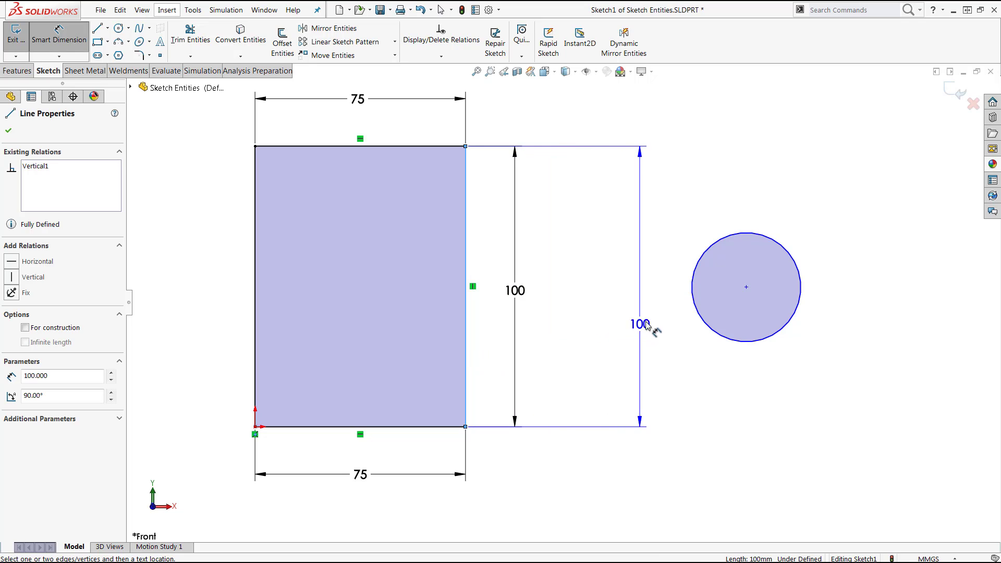
pyautogui.click(692, 301)
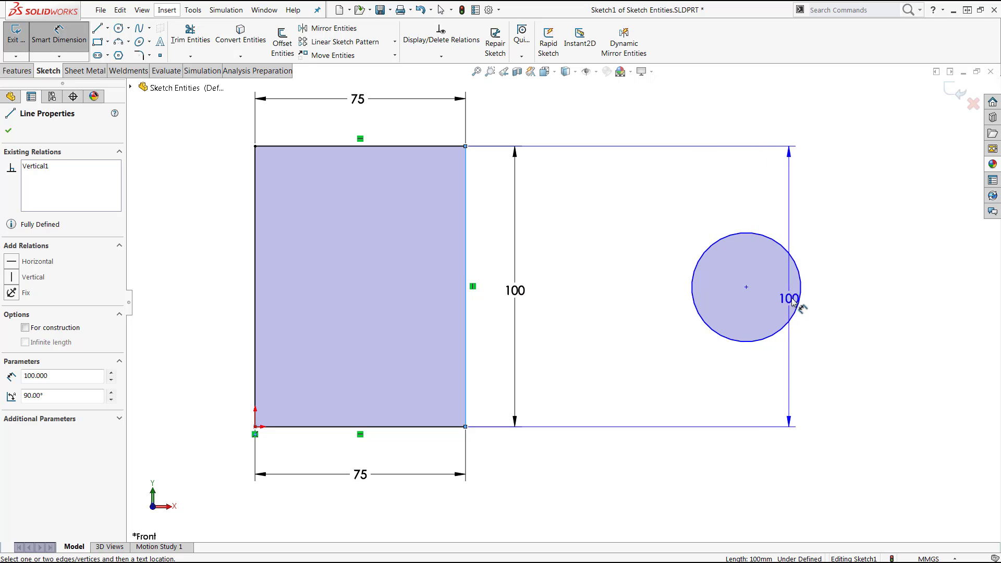
pyautogui.click(801, 298)
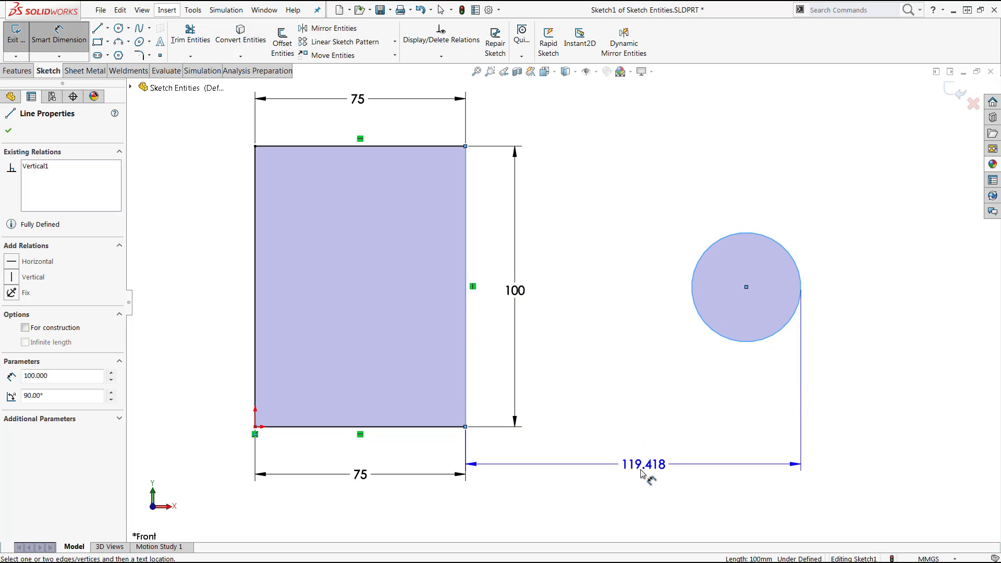
pyautogui.click(642, 472)
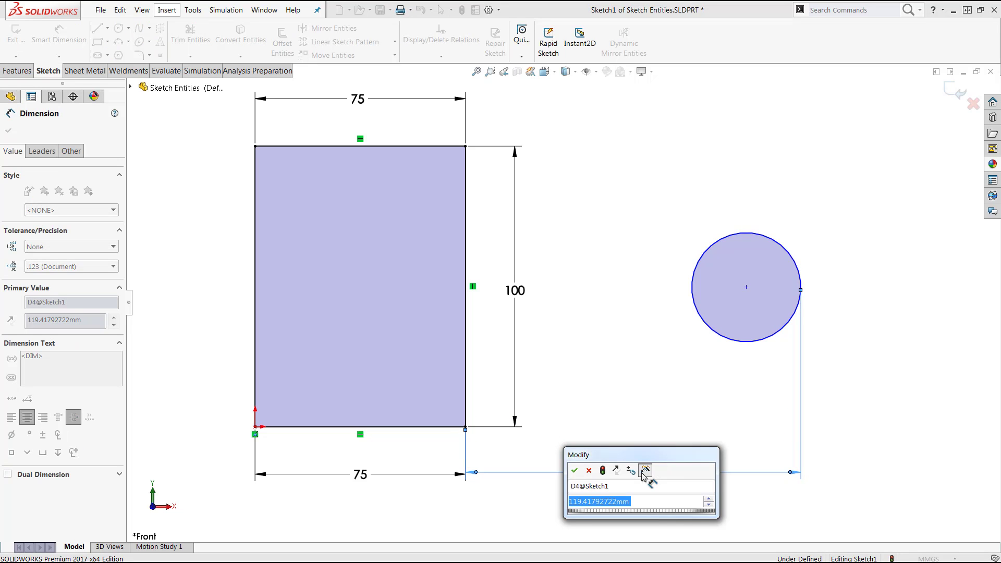
pyautogui.write('125')
pyautogui.press('Return')
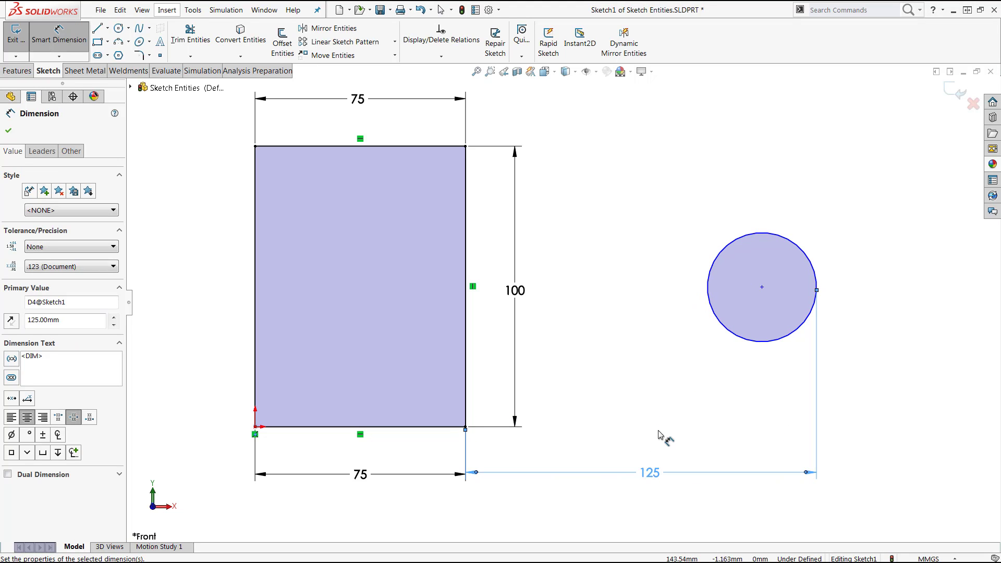
pyautogui.press('Escape')
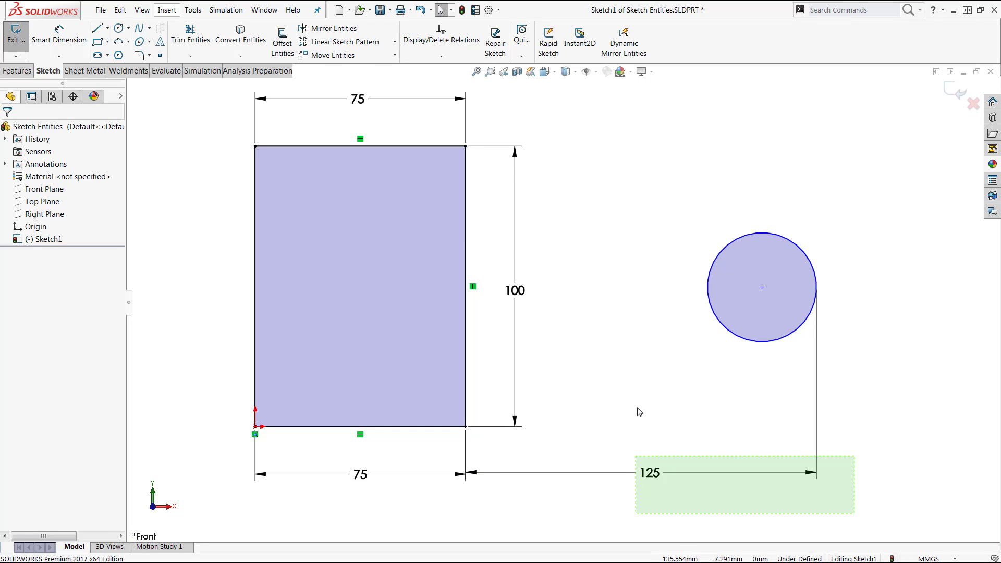
pyautogui.moveTo(640, 412); pyautogui.dragTo(593, 236)
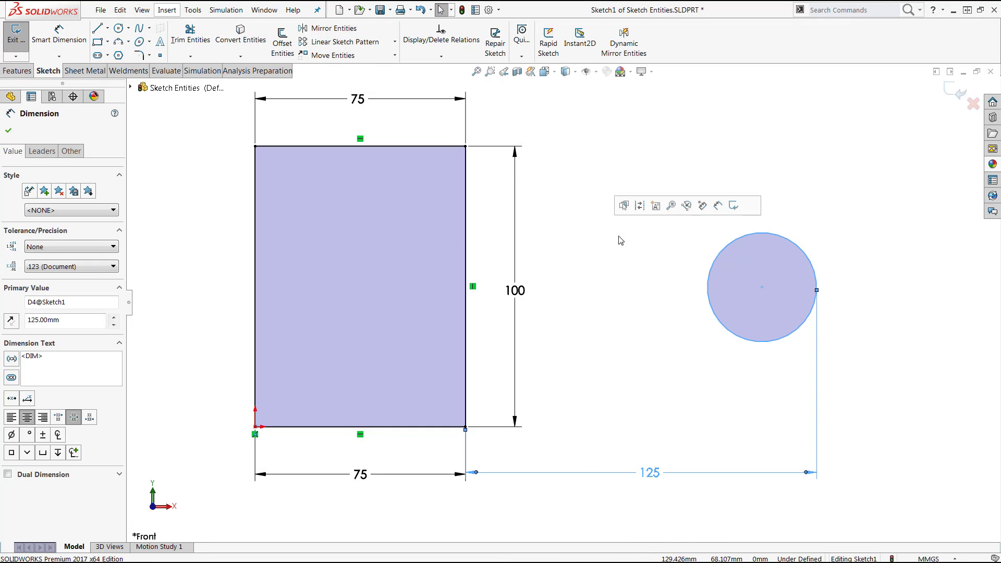
# Delete the circle and its dimension, then draw a centre rectangle with construction diagonals in its place.
pyautogui.press('Delete')
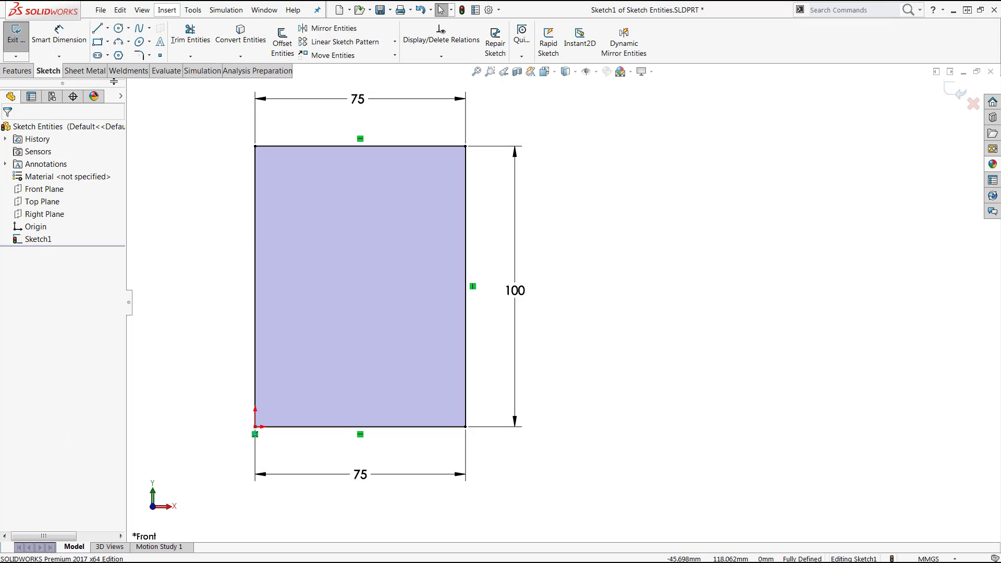
pyautogui.click(97, 46)
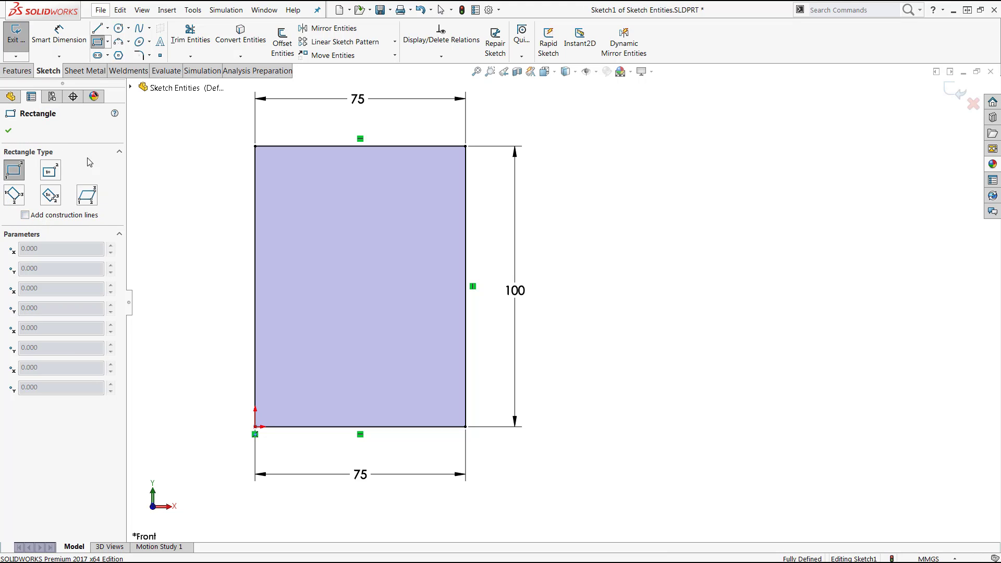
pyautogui.click(50, 170)
pyautogui.click(22, 196)
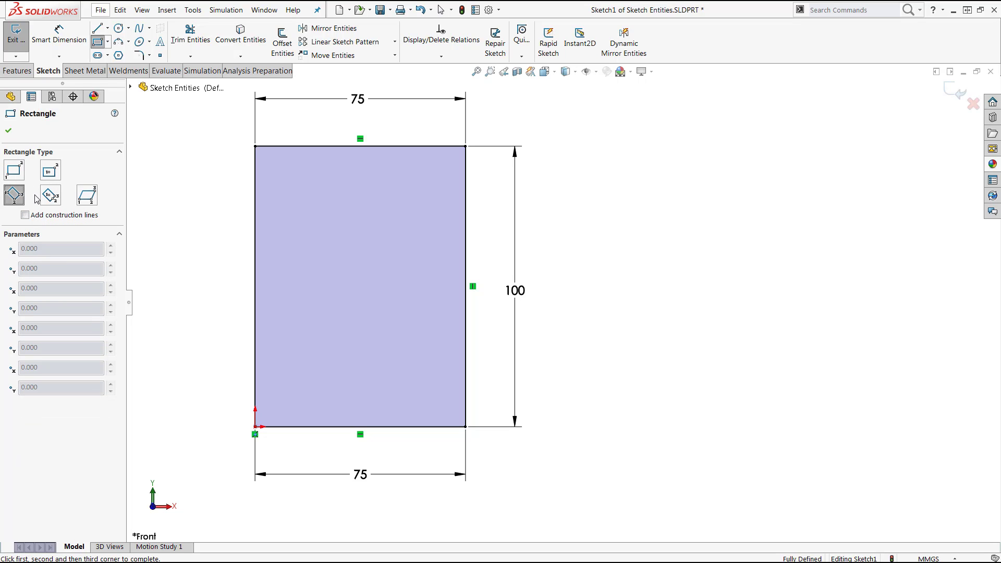
pyautogui.click(49, 196)
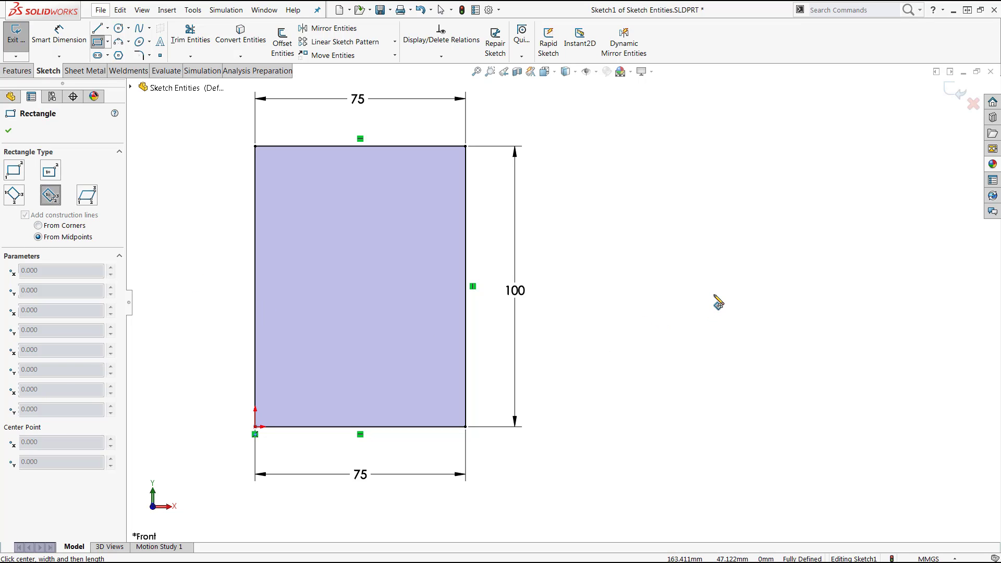
pyautogui.click(87, 195)
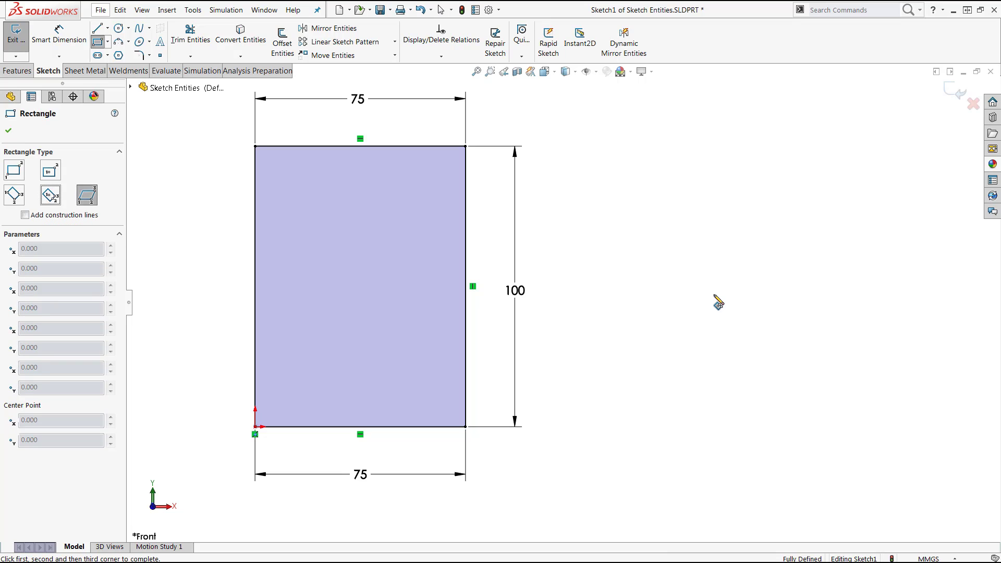
pyautogui.click(14, 170)
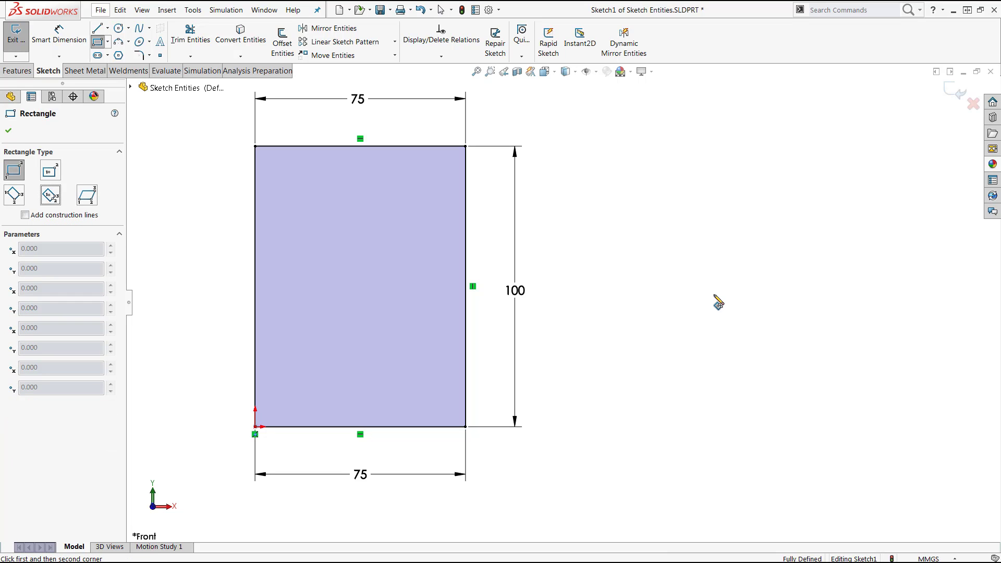
pyautogui.click(50, 170)
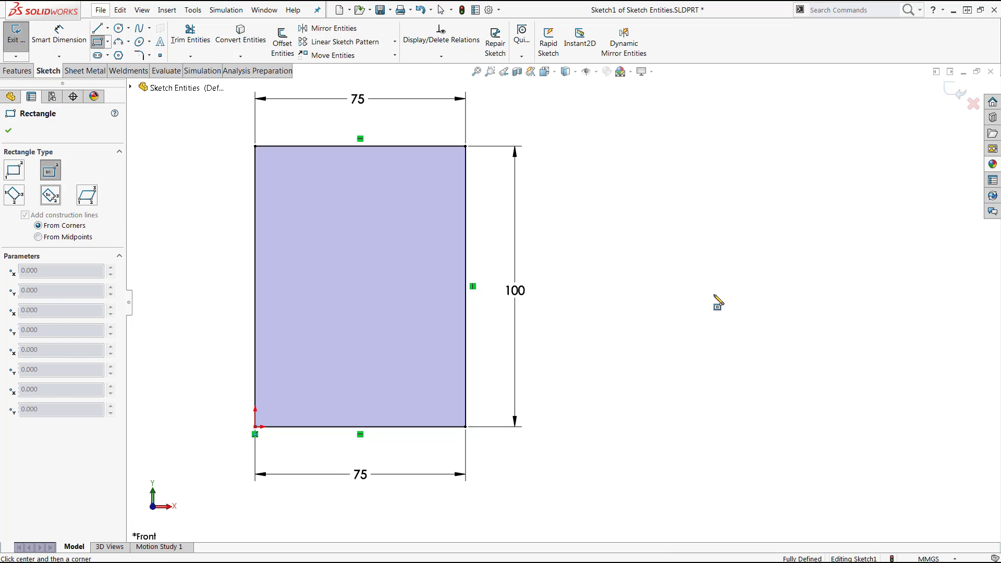
pyautogui.click(714, 294)
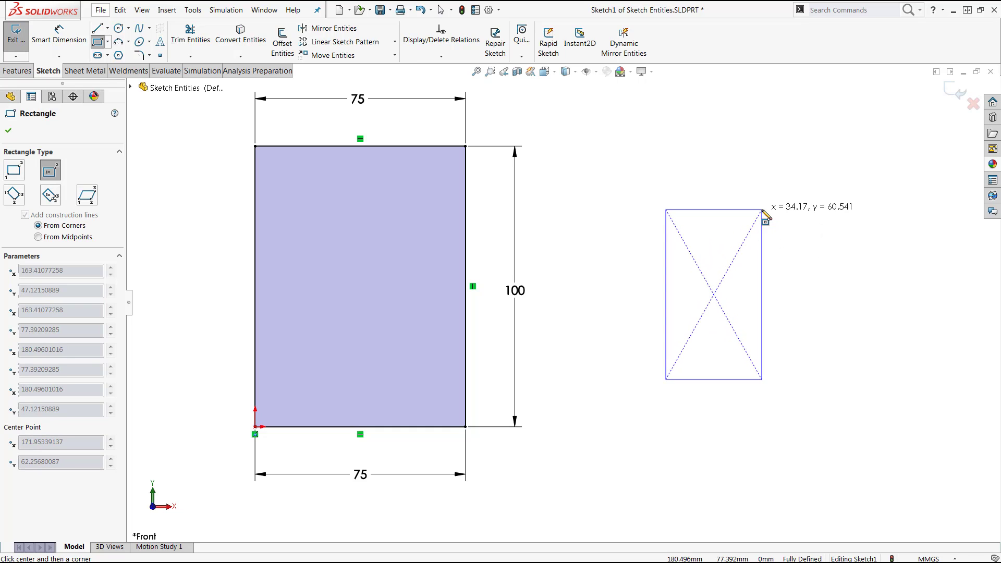
pyautogui.click(762, 210)
pyautogui.press('Escape')
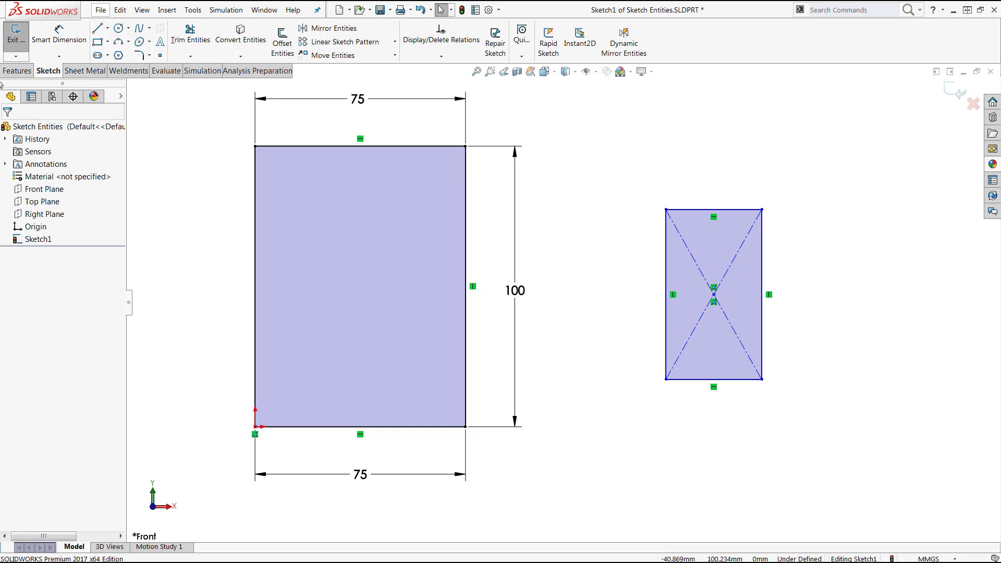
# Exit Sketch1, switch to the valve 4ports part and collapse all feature tree items with Shift+C.
pyautogui.click(16, 34)
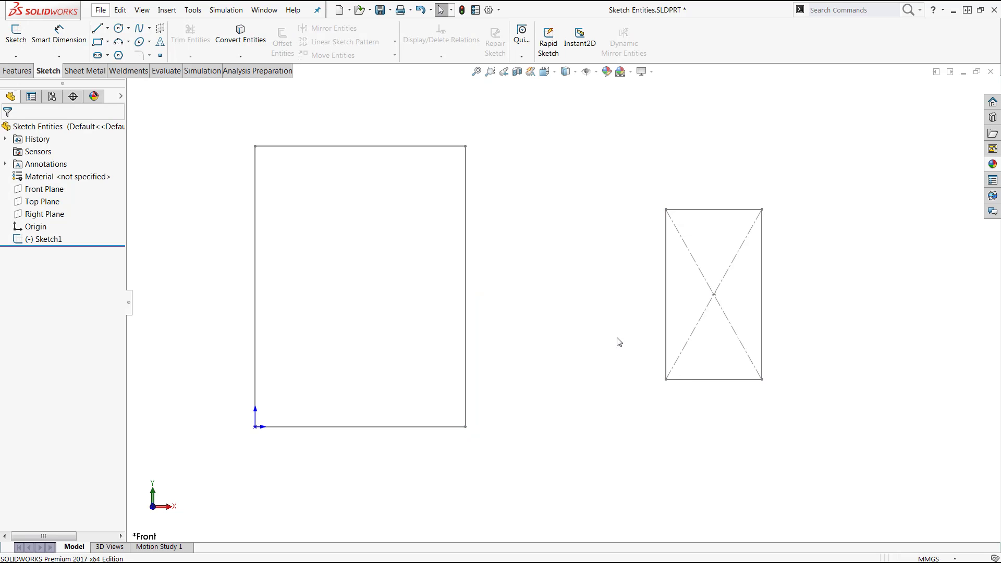
pyautogui.hotkey('ctrl', 'Tab')
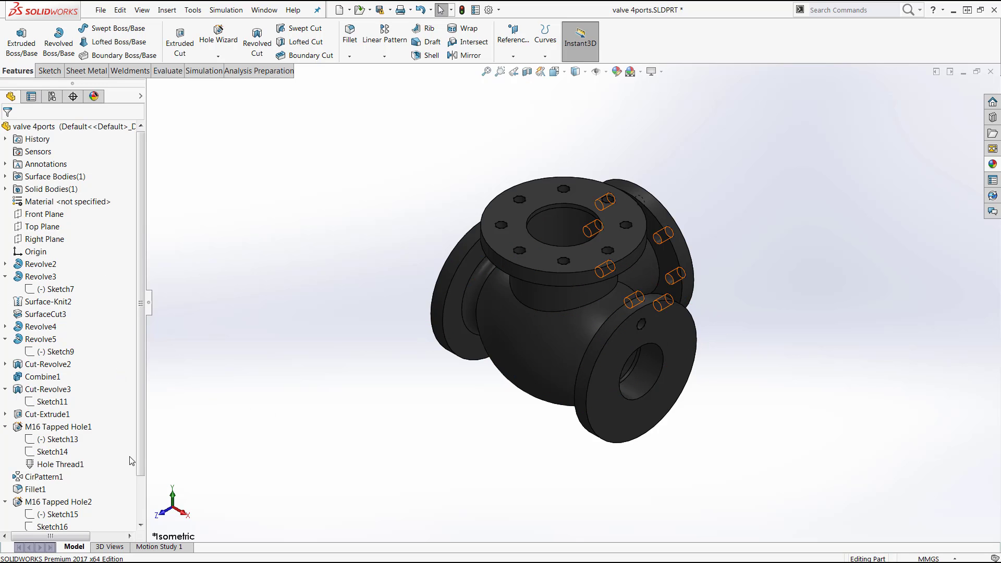
pyautogui.moveTo(139, 452); pyautogui.dragTo(142, 497)
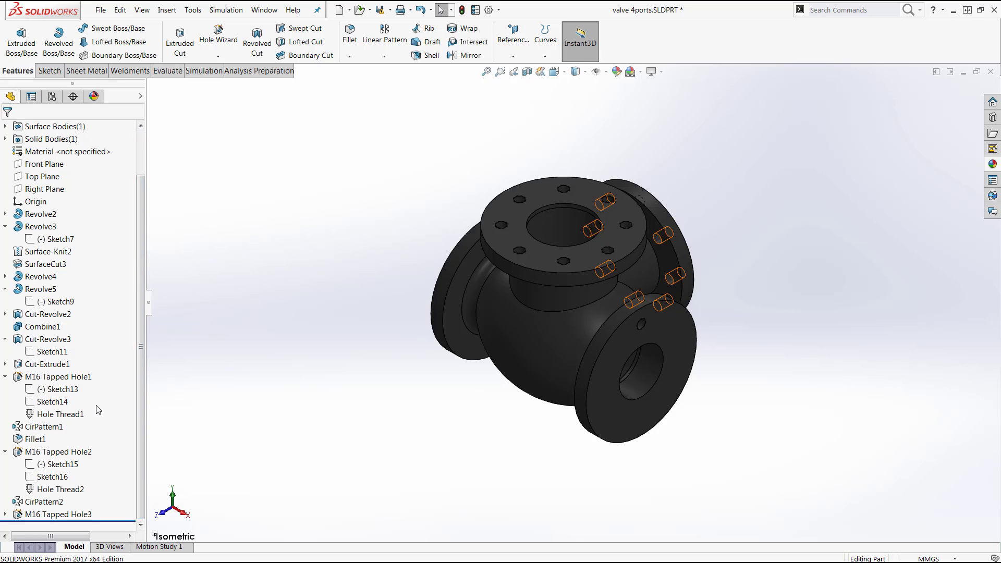
pyautogui.scroll(2, 139, 366)
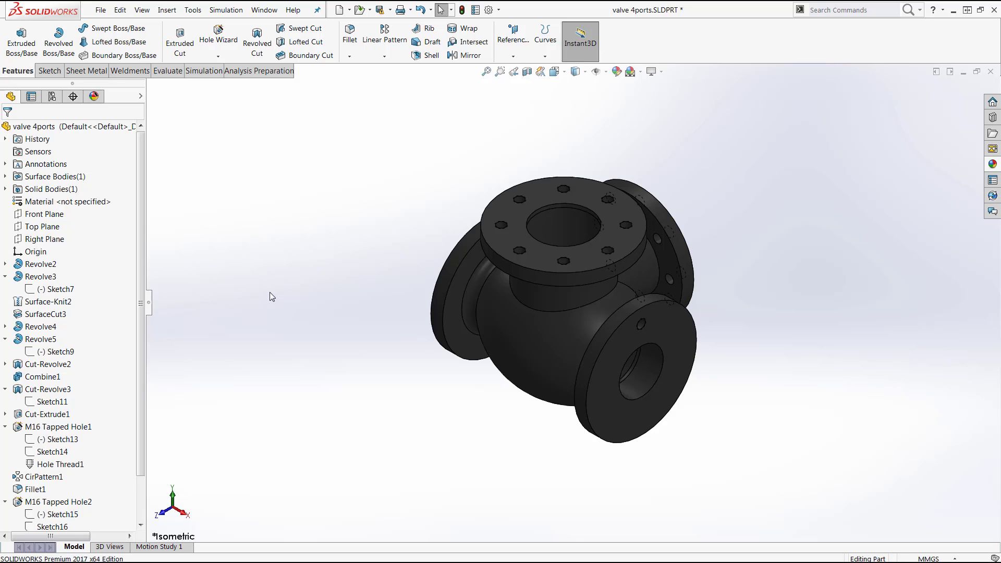
pyautogui.hotkey('shift', 'c')
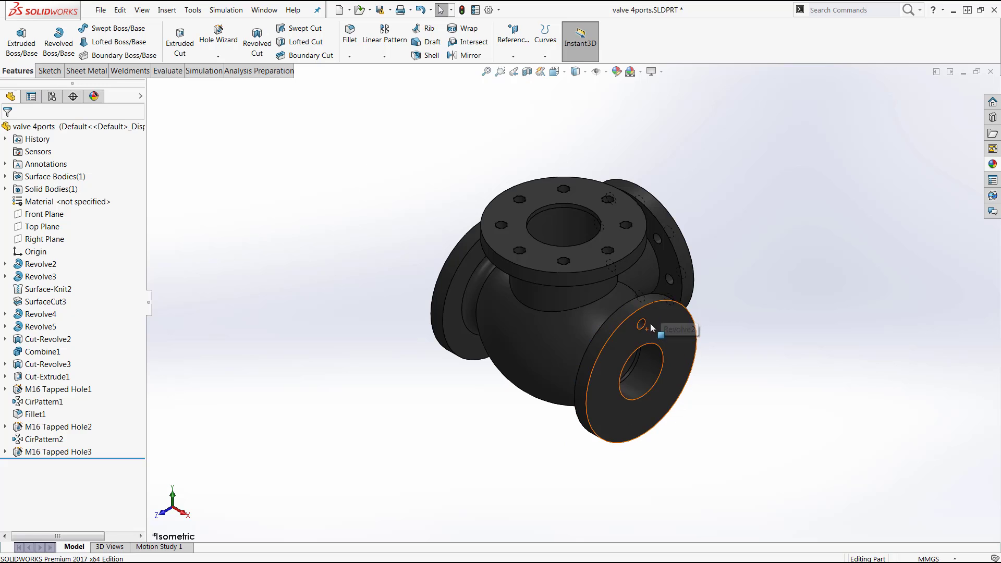
# Circular-pattern M16 Tapped Hole3 around the side flange's circular edge as 8 equally spaced holes.
pyautogui.click(384, 56)
pyautogui.click(396, 83)
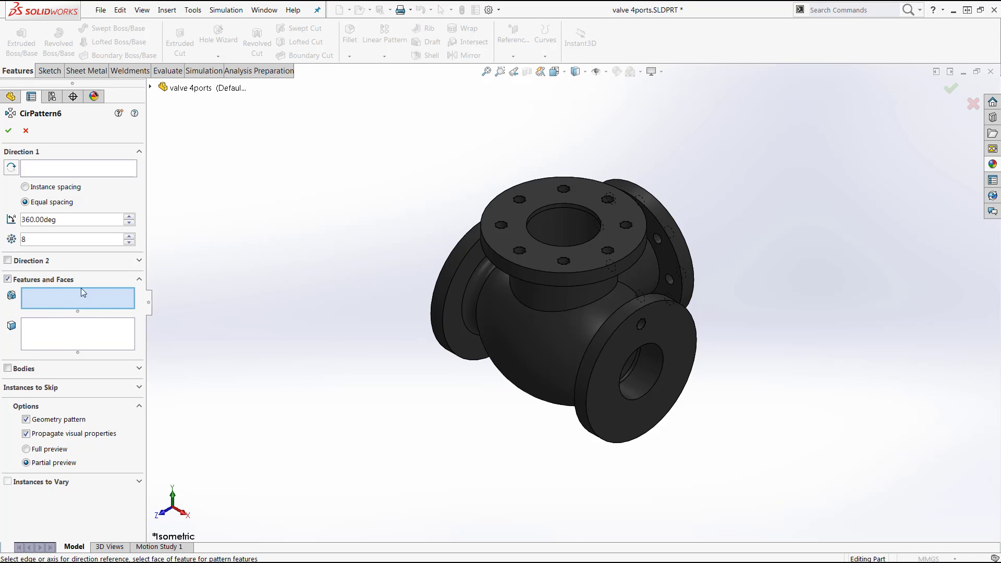
pyautogui.click(210, 90)
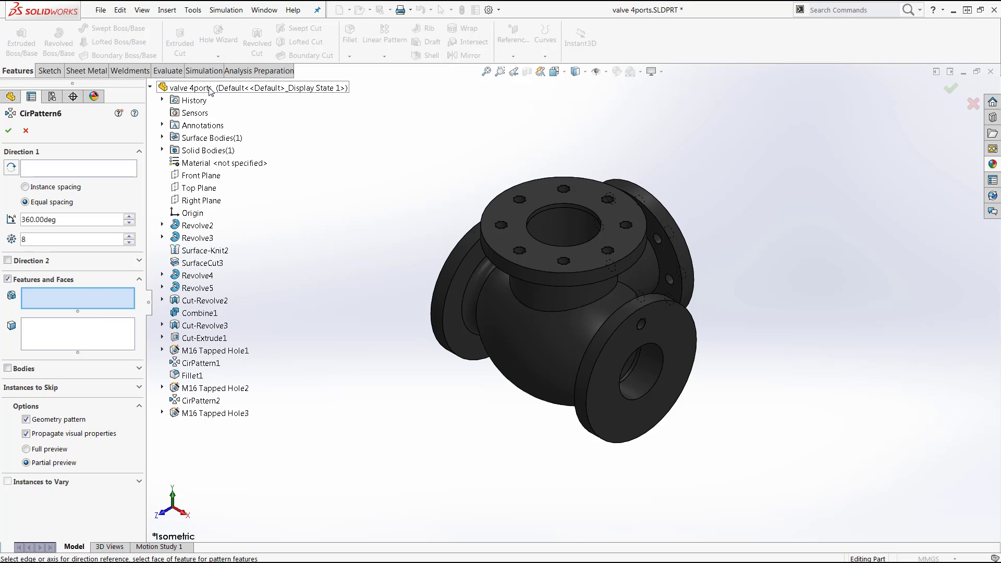
pyautogui.click(209, 89)
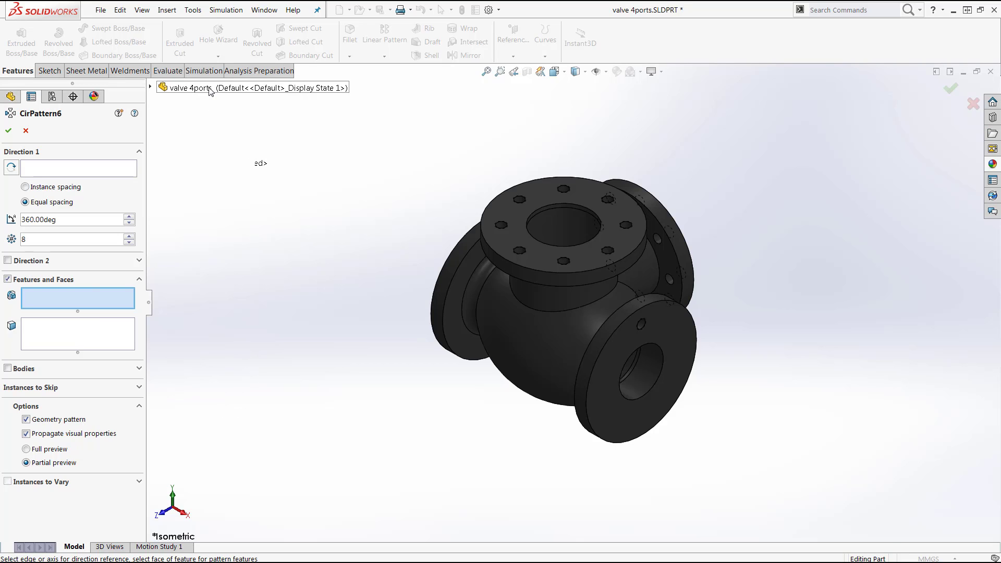
pyautogui.click(209, 90)
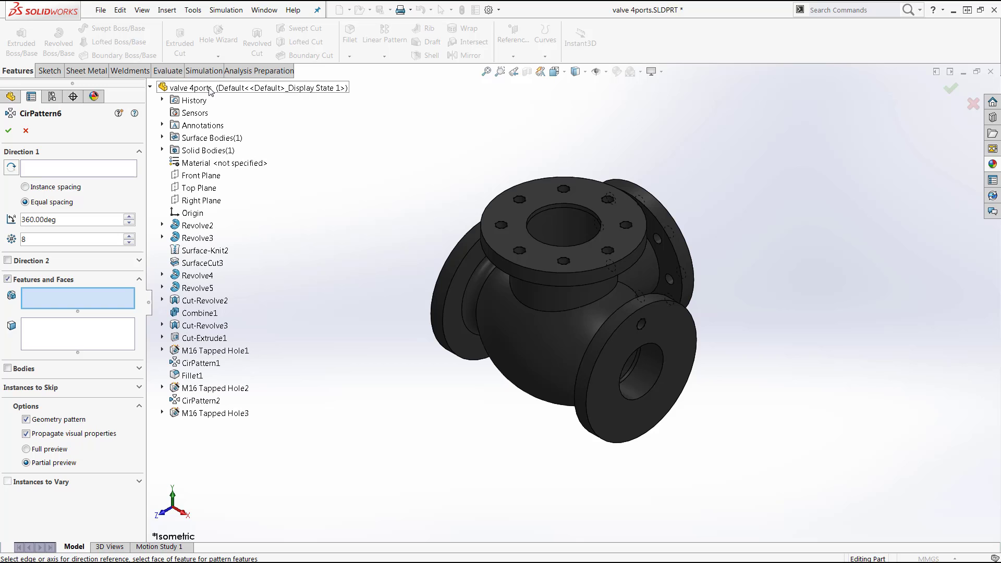
pyautogui.click(210, 90)
pyautogui.click(209, 90)
pyautogui.click(215, 413)
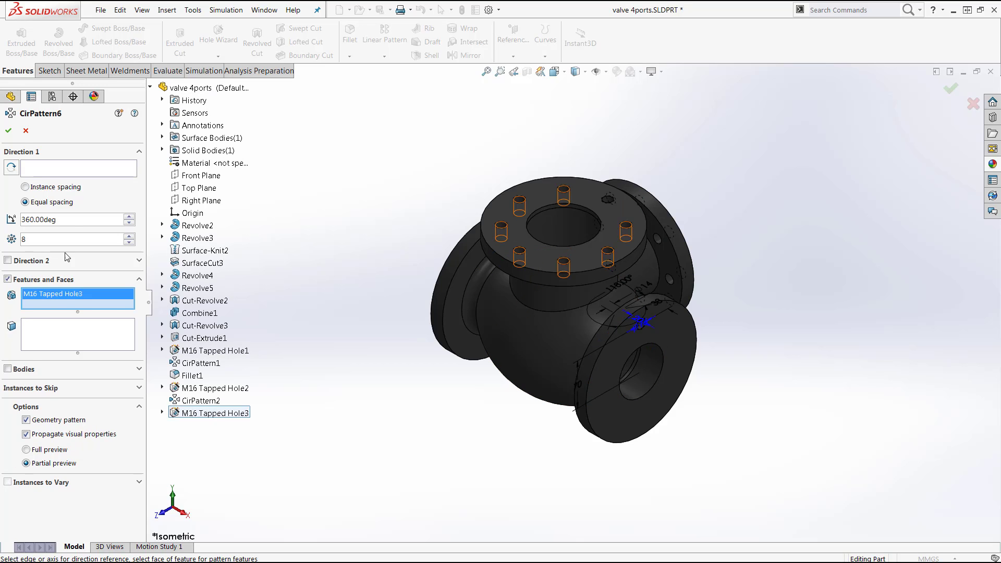
pyautogui.click(67, 169)
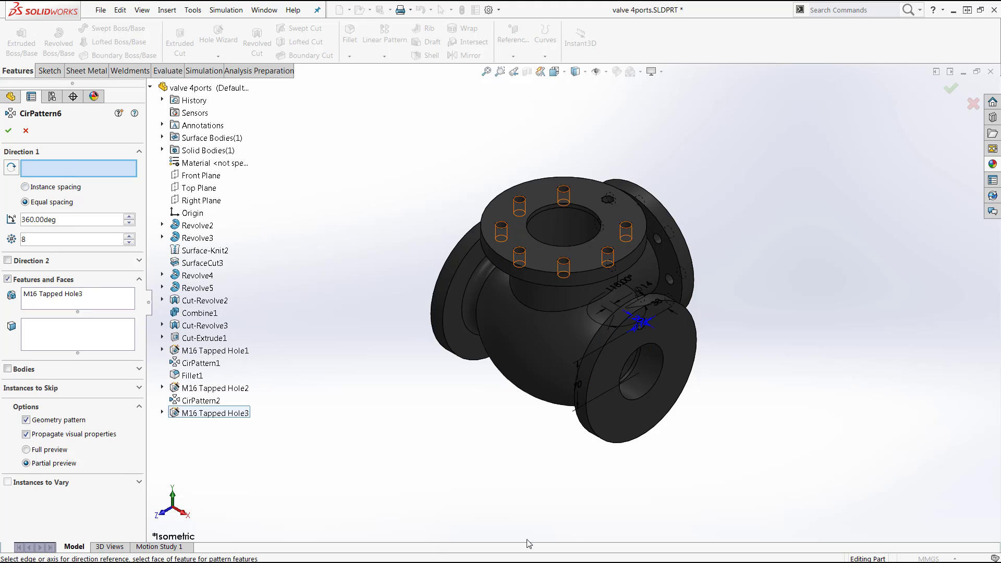
pyautogui.click(601, 440)
pyautogui.press('Return')
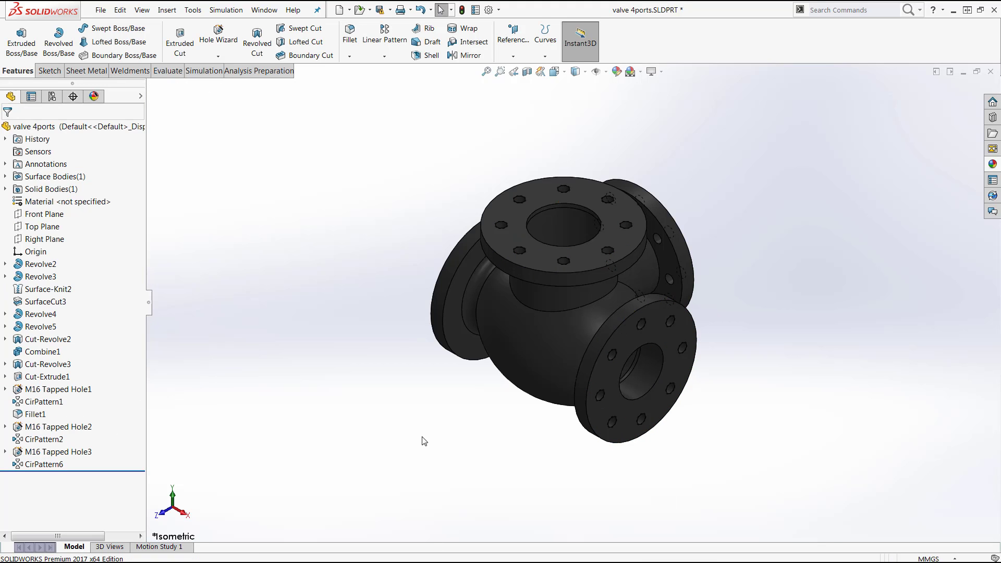
# Mirror CirPattern6 about the Right Plane, creating Mirror4 on the opposite flange.
pyautogui.click(384, 58)
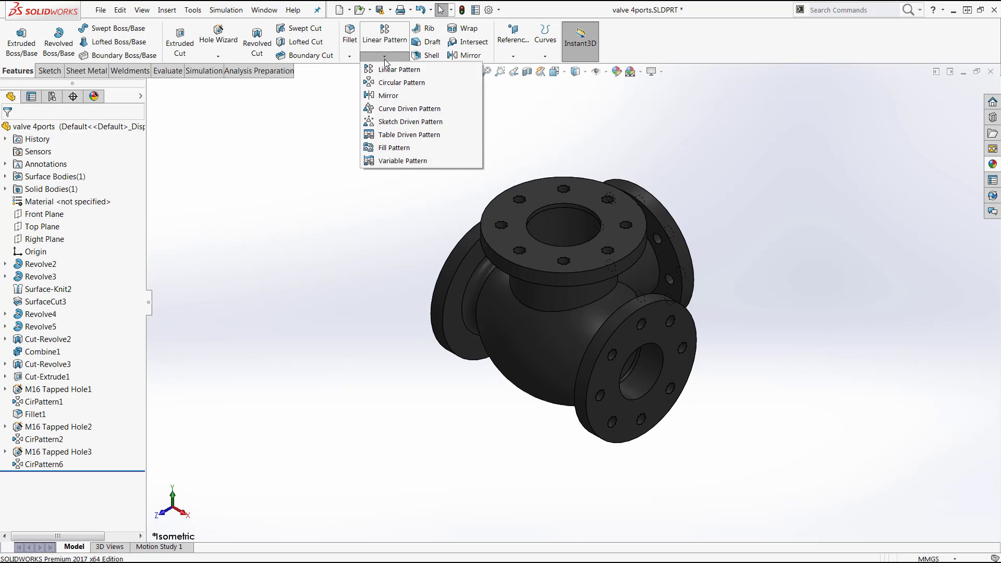
pyautogui.click(388, 97)
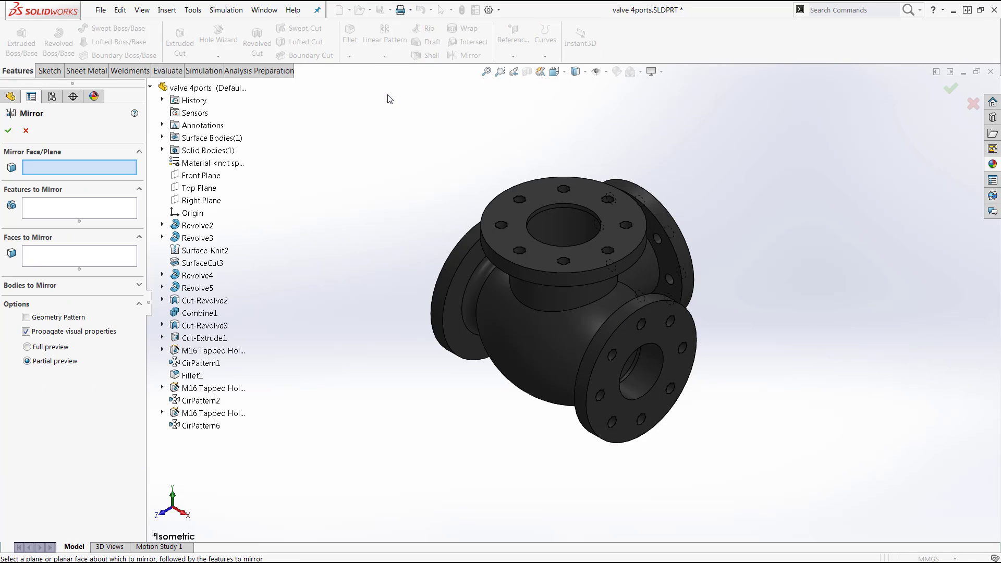
pyautogui.click(203, 201)
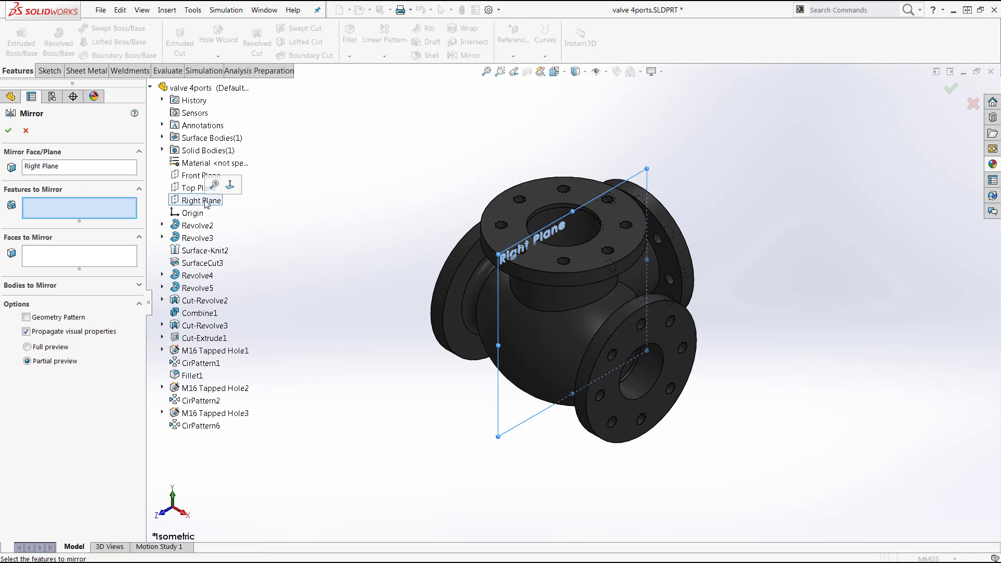
pyautogui.click(194, 426)
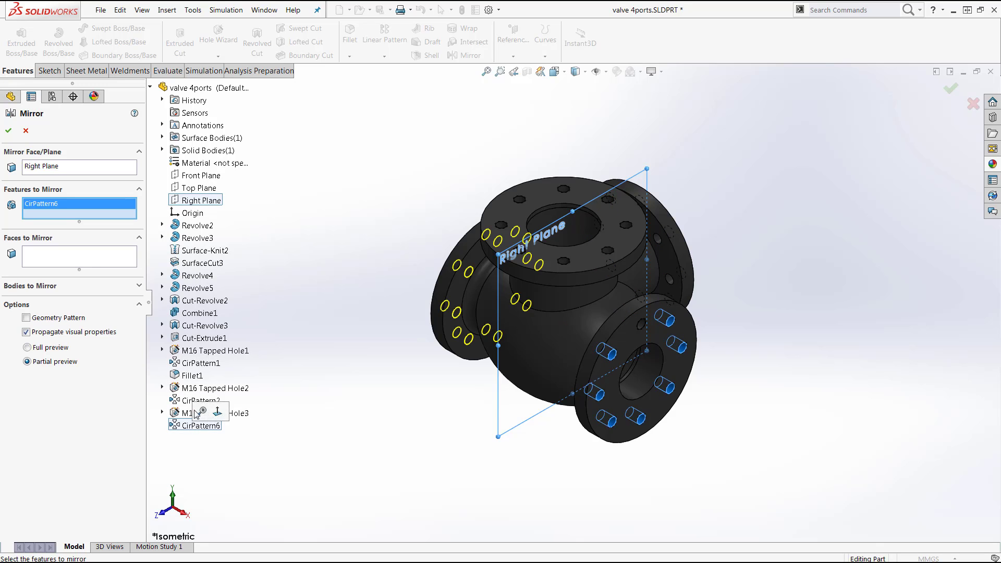
pyautogui.click(209, 89)
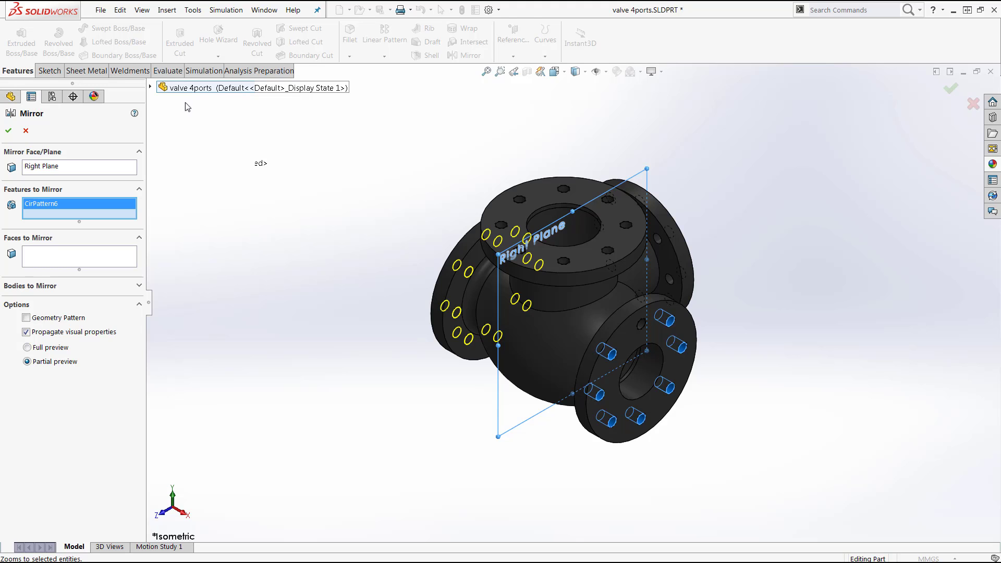
pyautogui.click(8, 131)
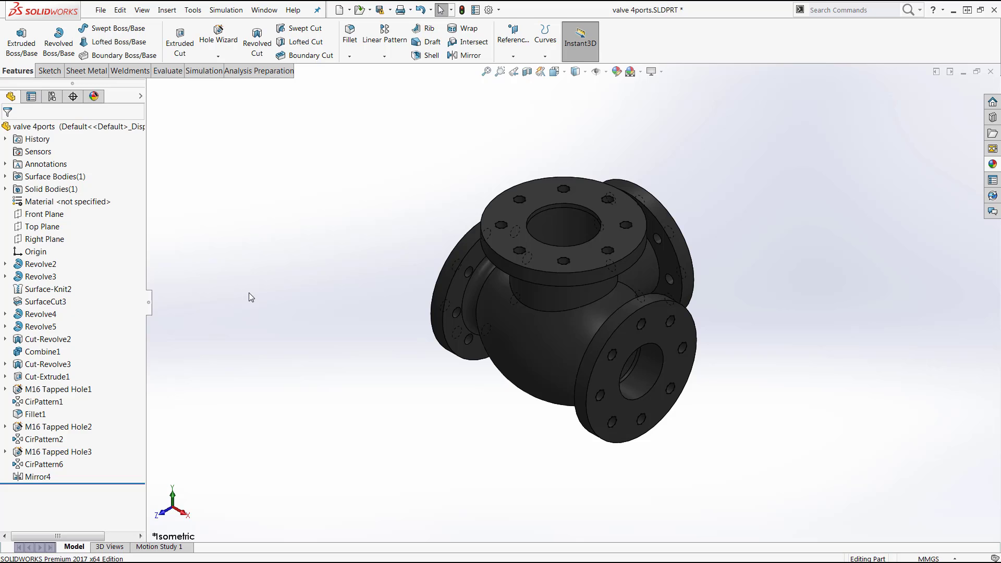